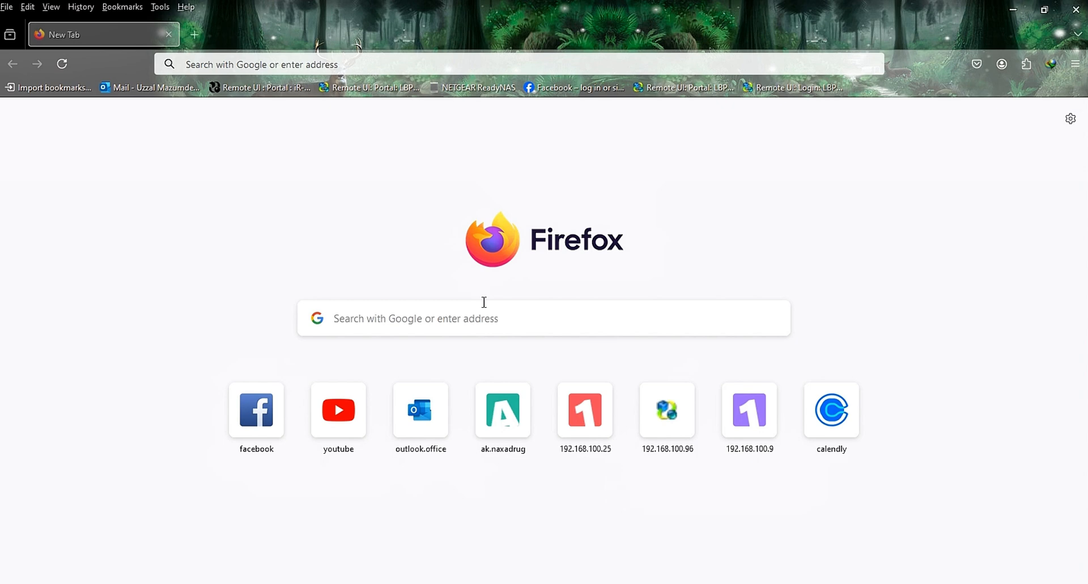
Step: Open the NAS admin page at 192.168.100.91 and sign in as admin with the saved password
click(210, 59)
text(192.168.100.91/)
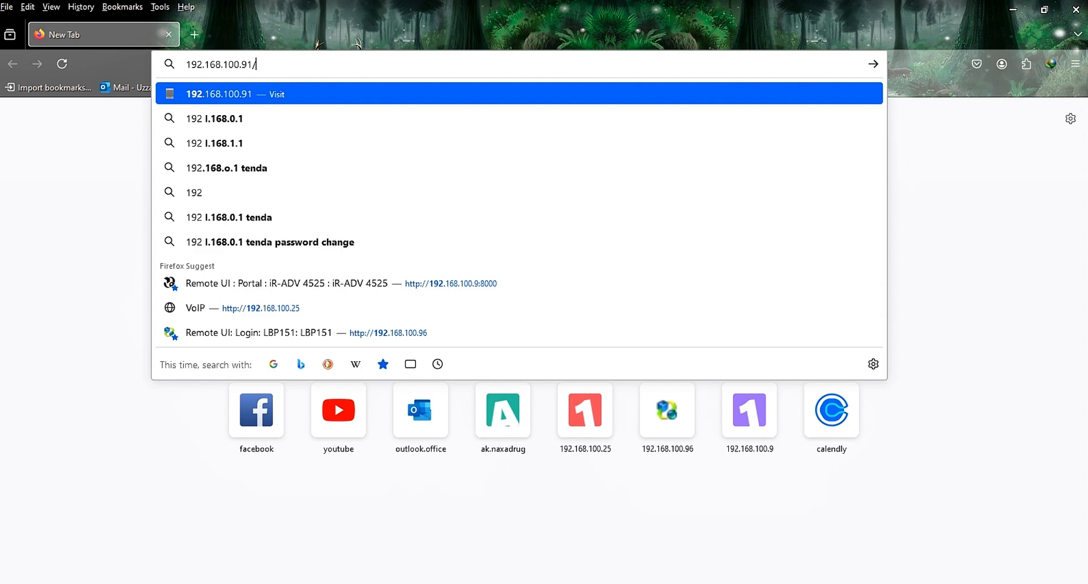
key(Return)
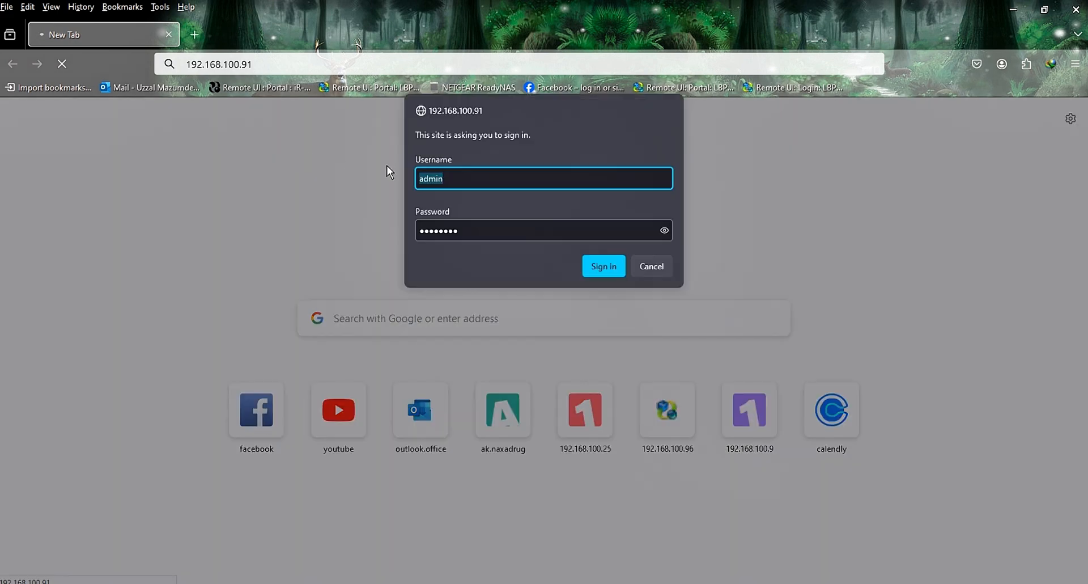
click(535, 179)
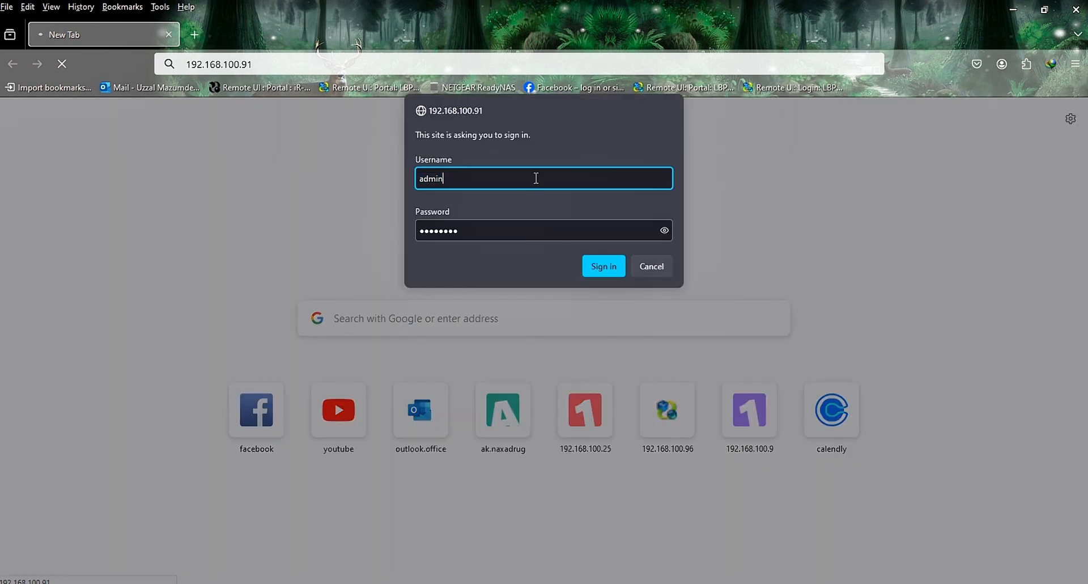
click(550, 231)
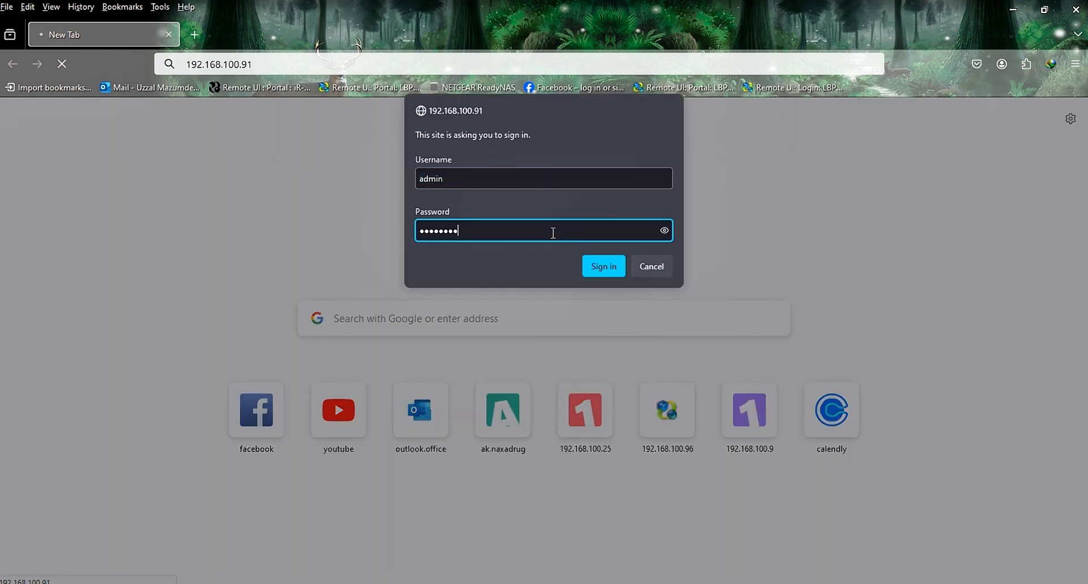
click(609, 270)
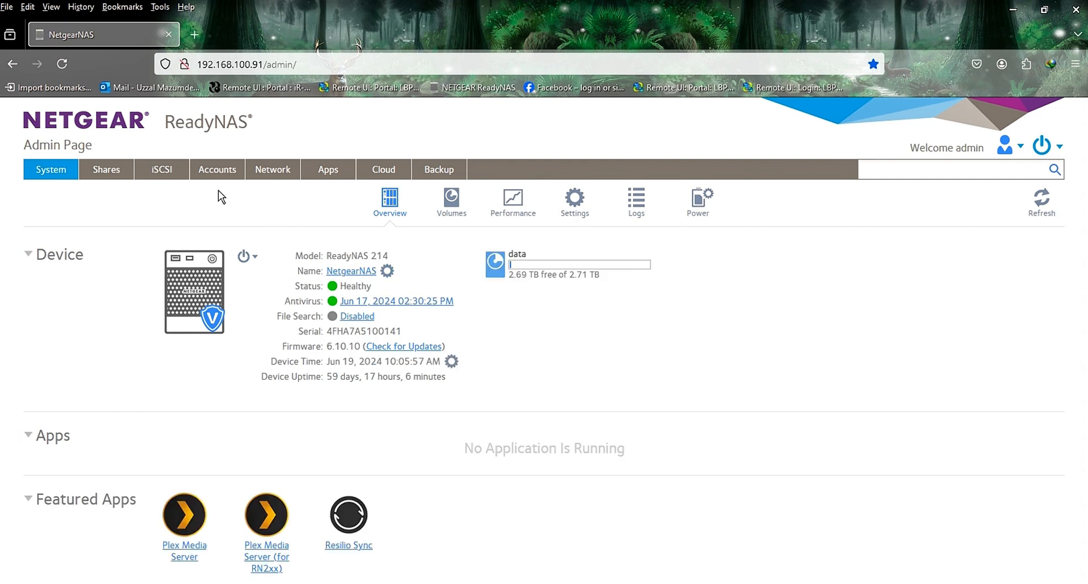
Step: Open the user accounts list and select the user whose primary group is Test
click(220, 175)
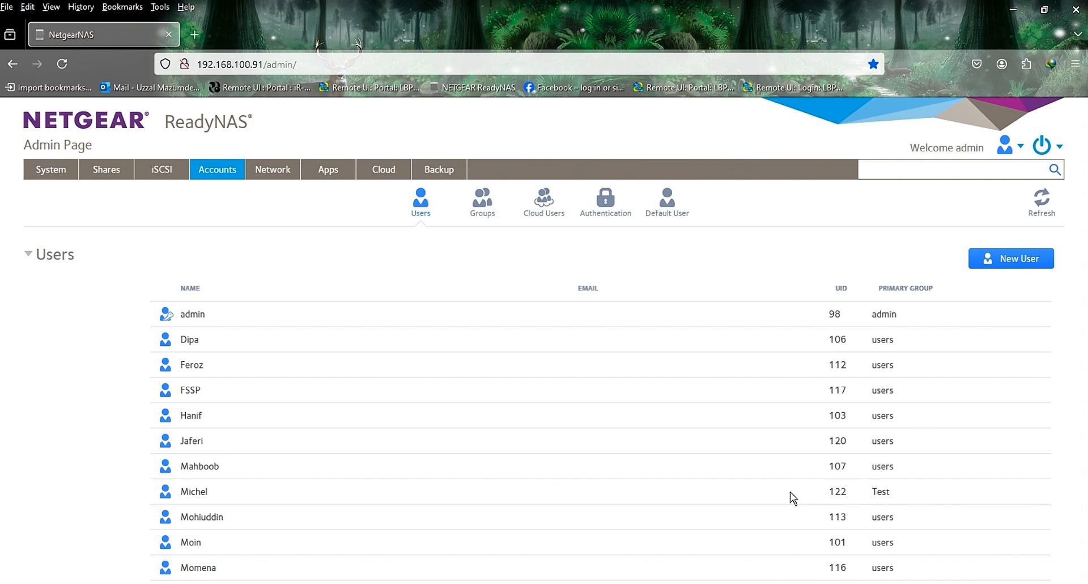
click(400, 488)
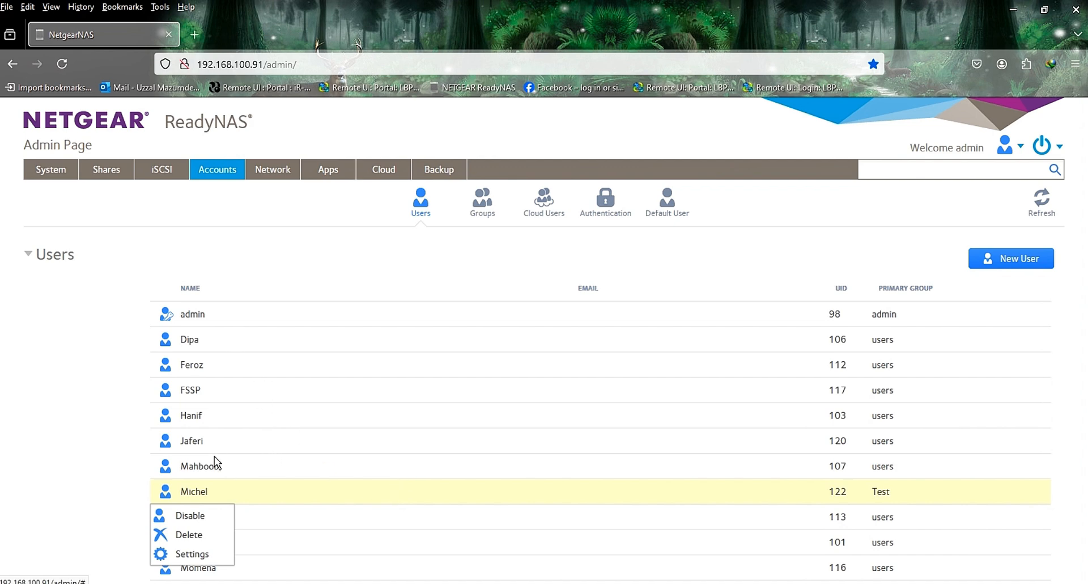
Step: Open the settings of the share whose permission is Anonymous
click(109, 172)
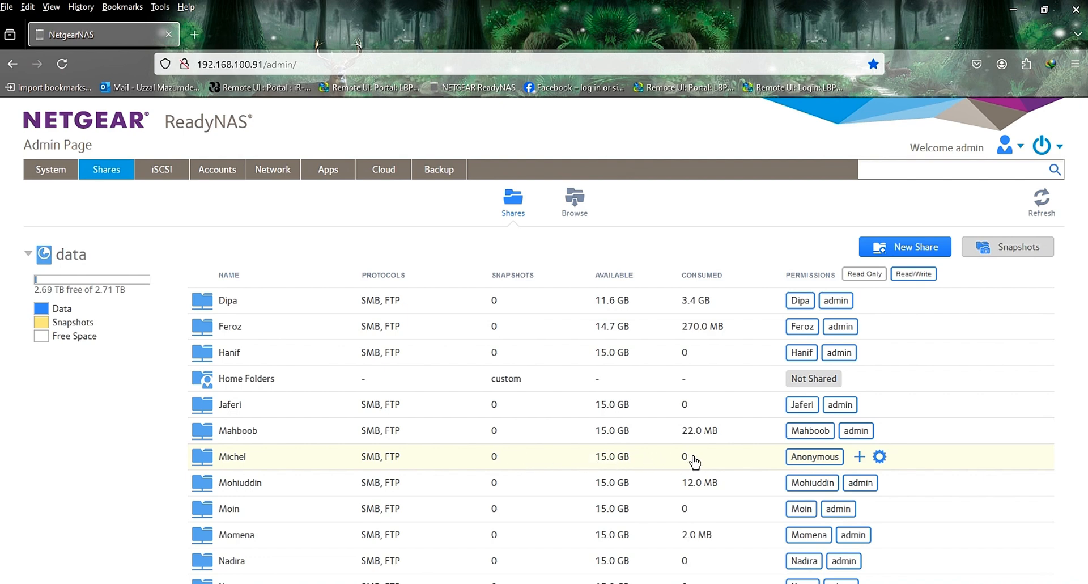
click(880, 457)
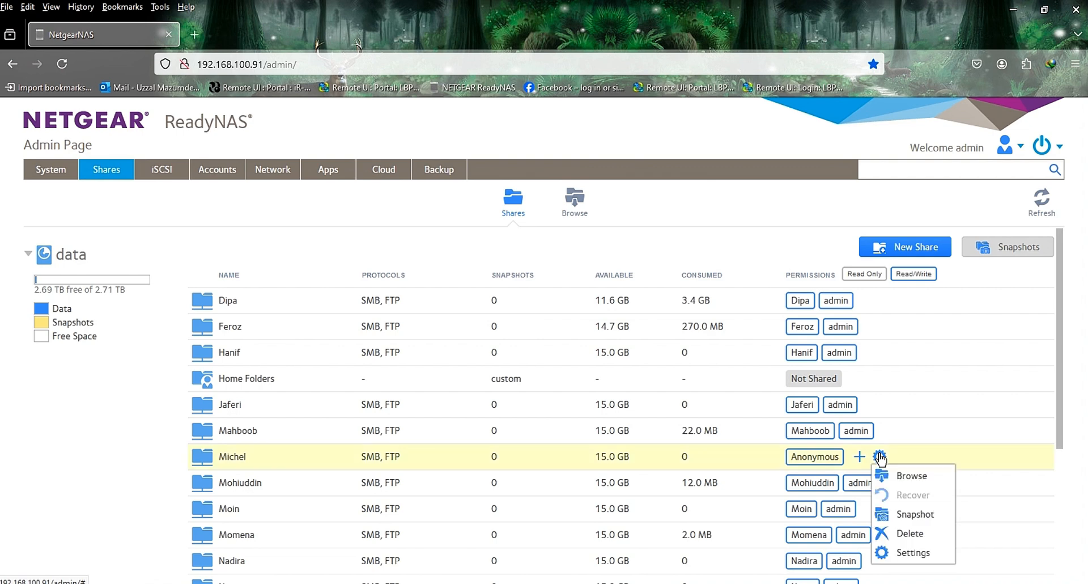
click(914, 553)
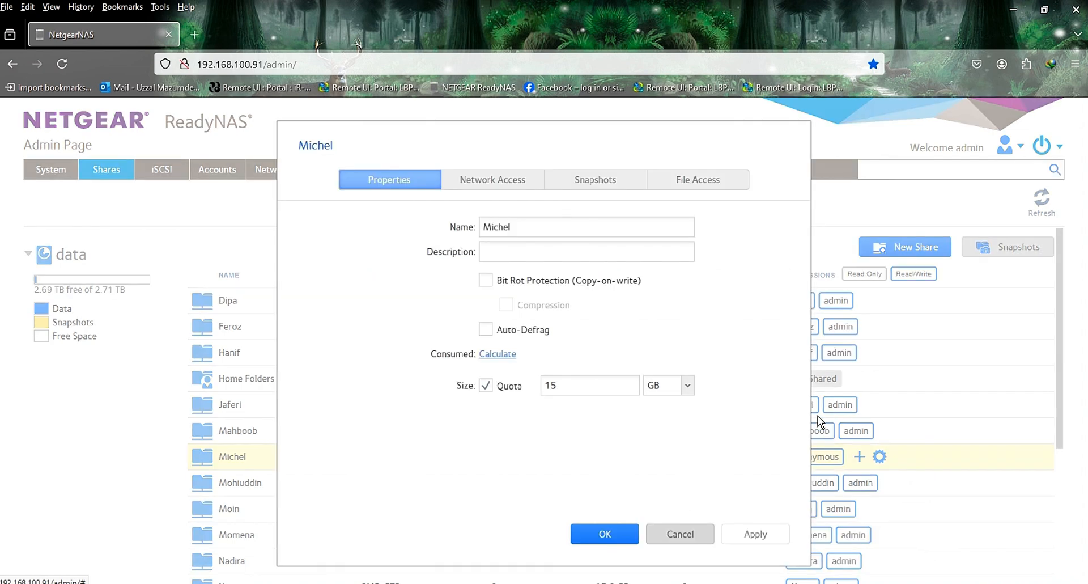
Step: In the share's SMB network access, grant the user matching the share name read-only access and remove Everyone's read/write access
click(497, 187)
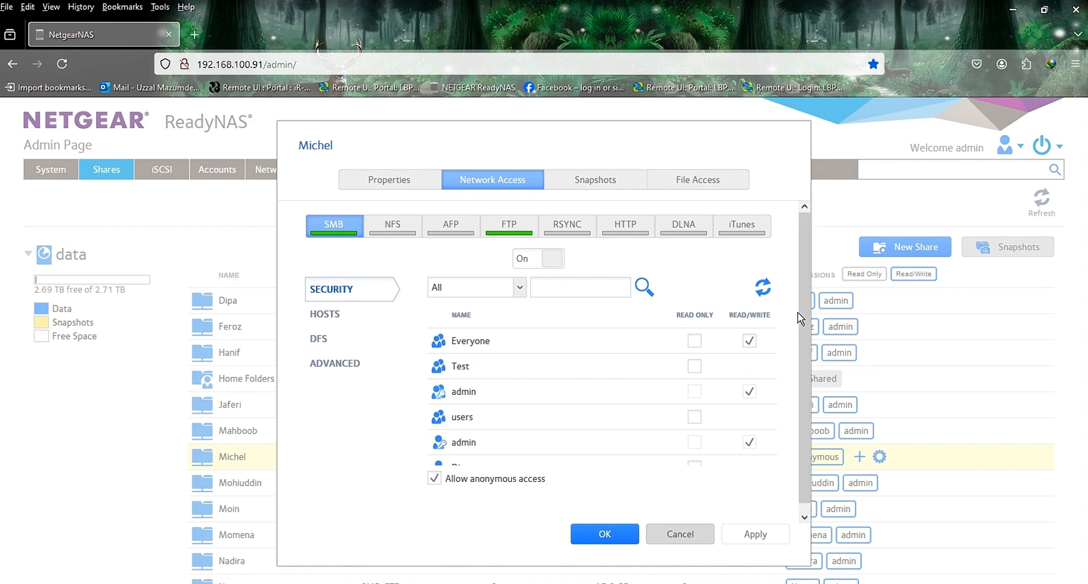
drag(805, 301, 802, 324)
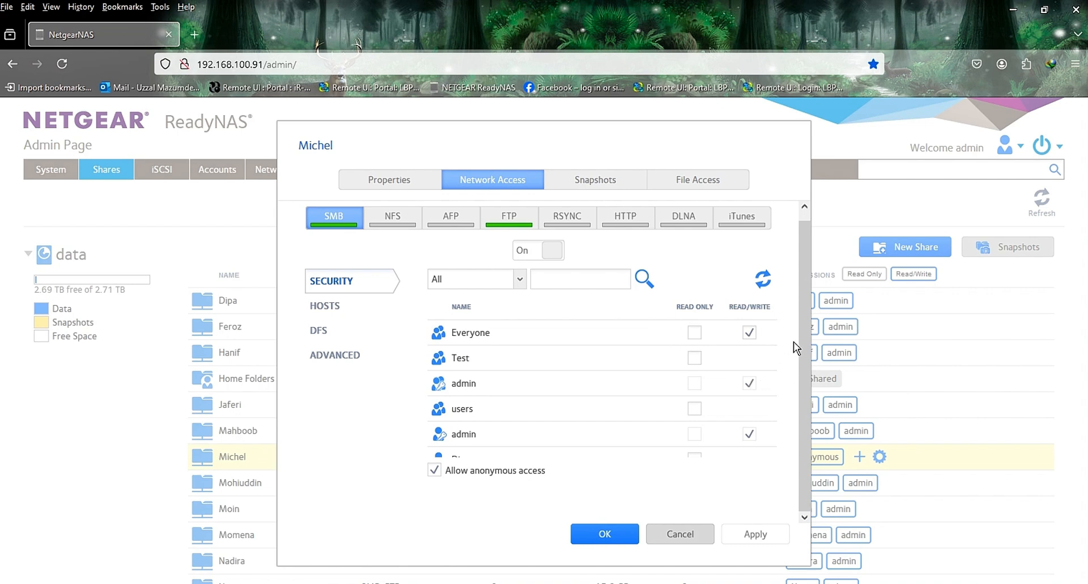
drag(775, 342, 773, 393)
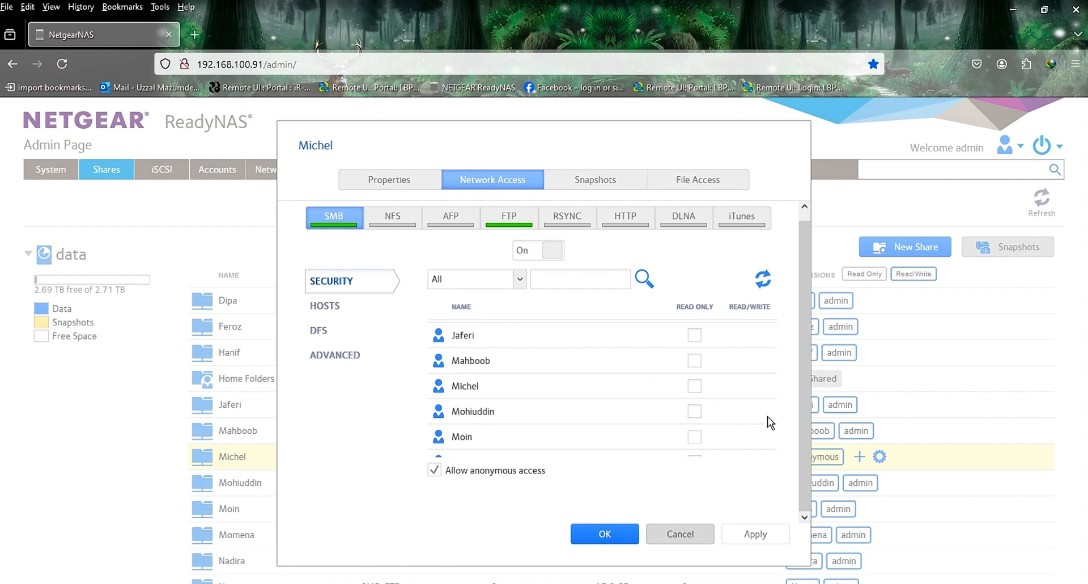
click(697, 389)
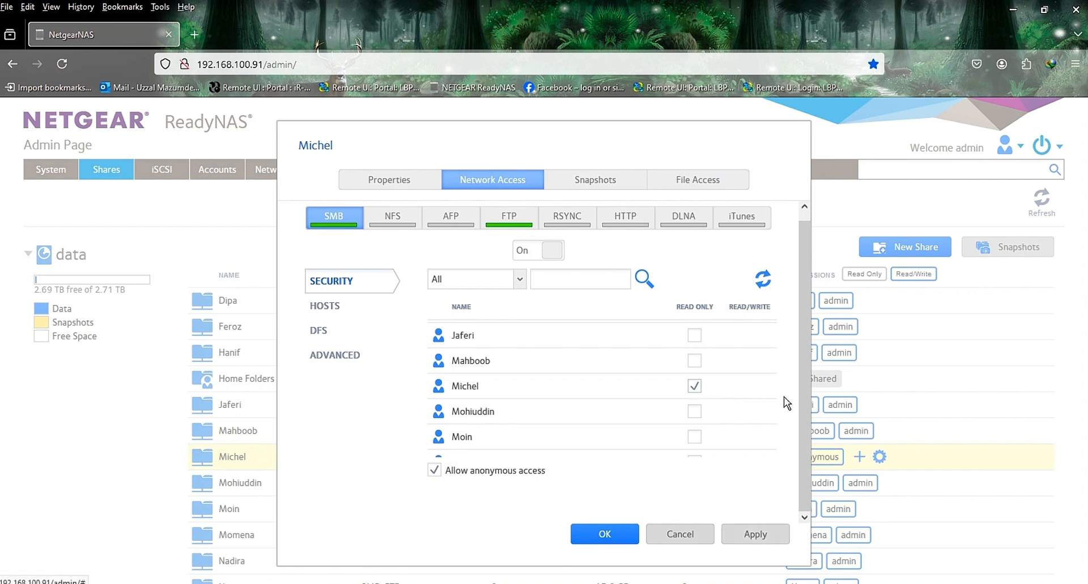
drag(775, 397, 773, 333)
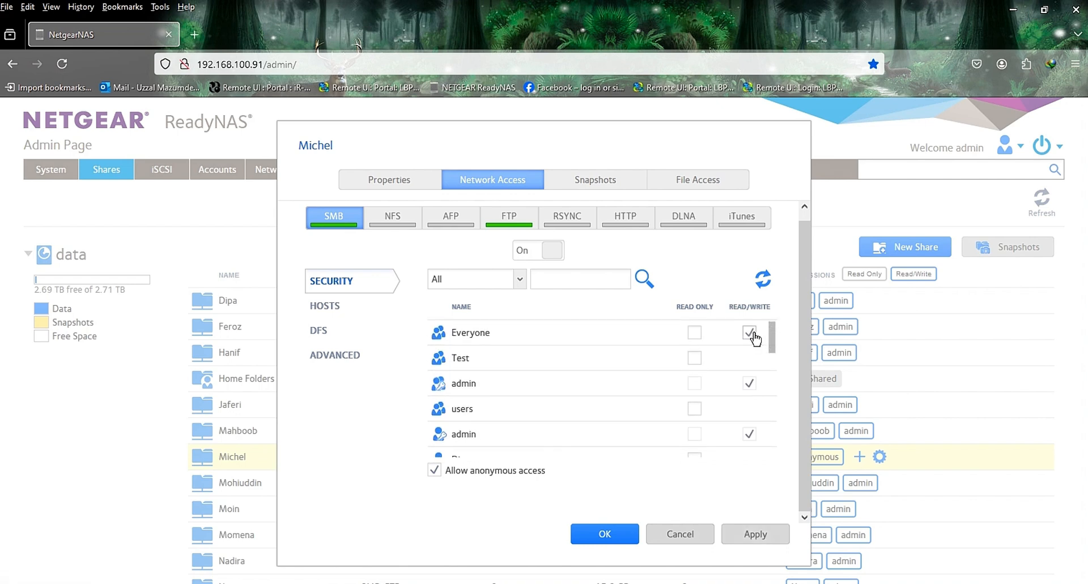
click(750, 333)
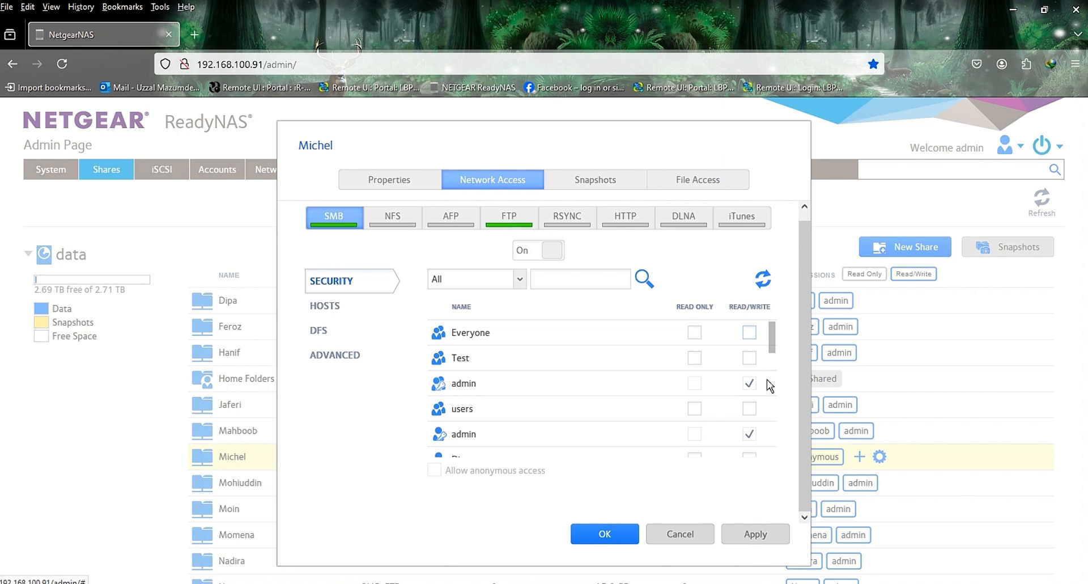
Step: Grant the user matching the share name read/write SMB access and review the permissions of the other accounts
drag(777, 347, 776, 393)
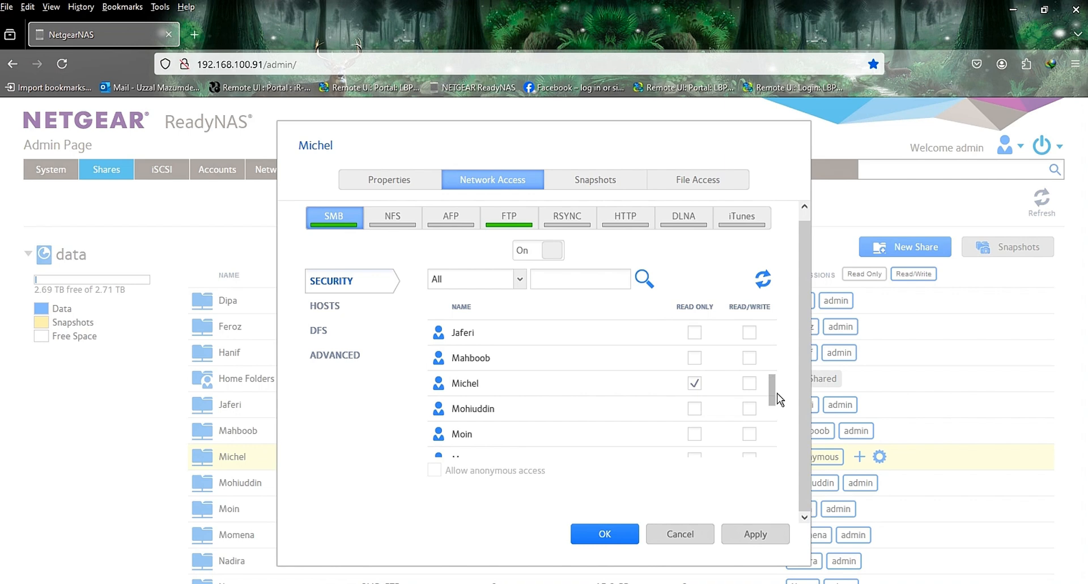
click(750, 383)
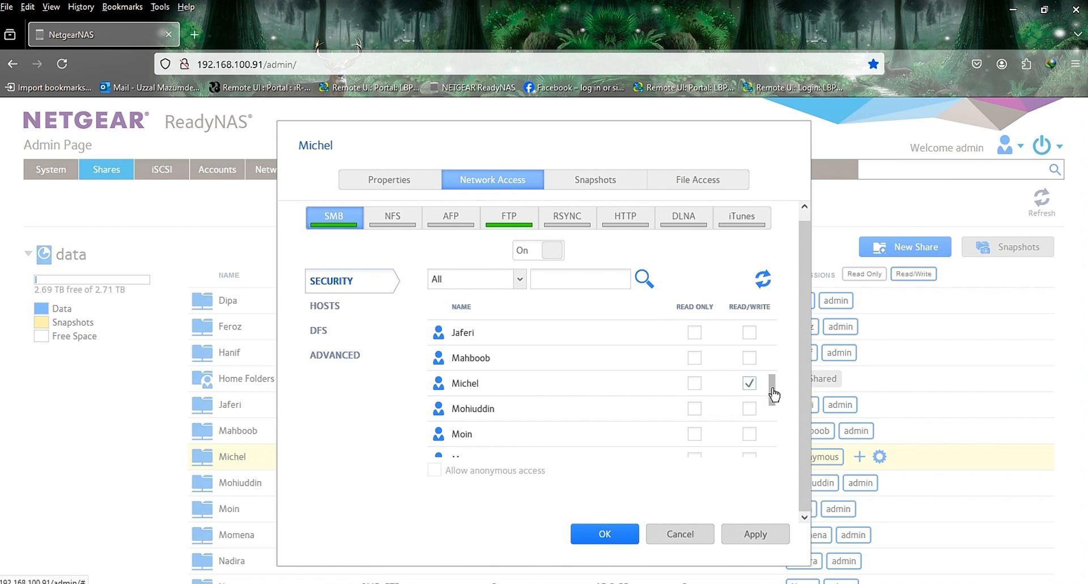
drag(774, 371, 784, 443)
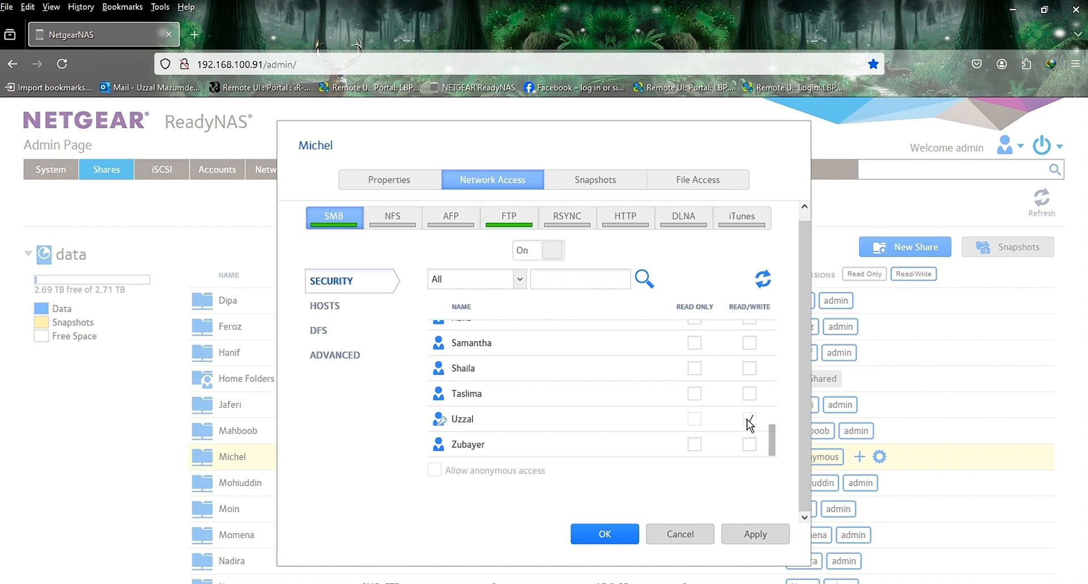
drag(770, 437, 777, 316)
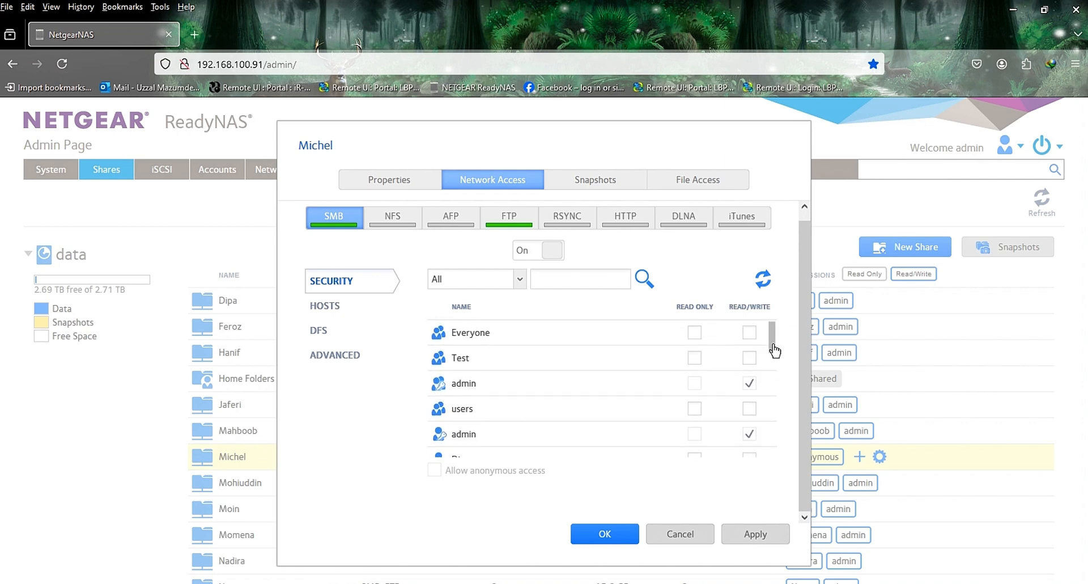
drag(774, 350, 778, 464)
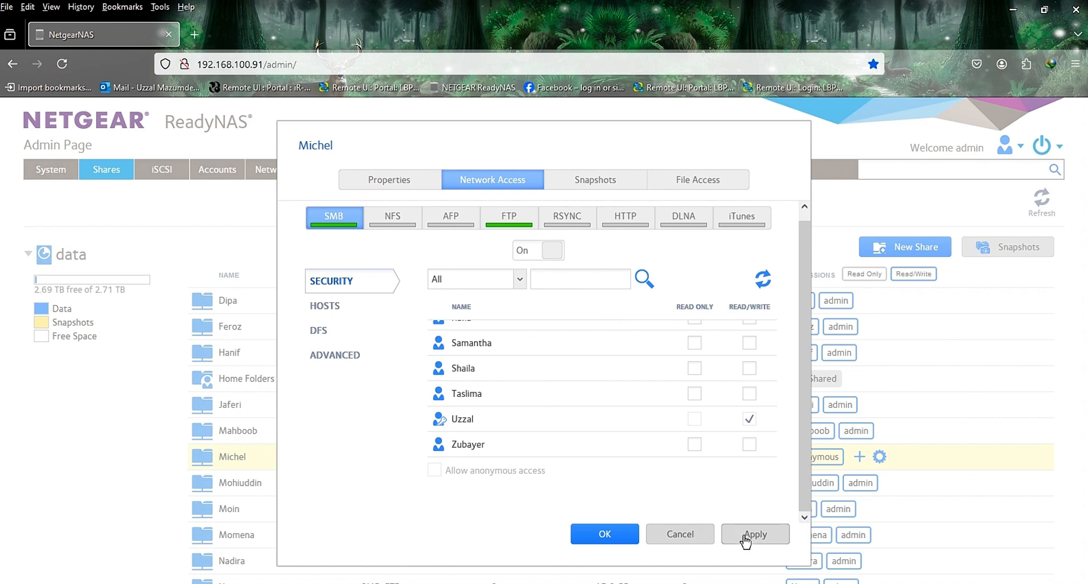
Step: In the share's file access security, remove read/write access from Everyone and from Folder Group
click(609, 181)
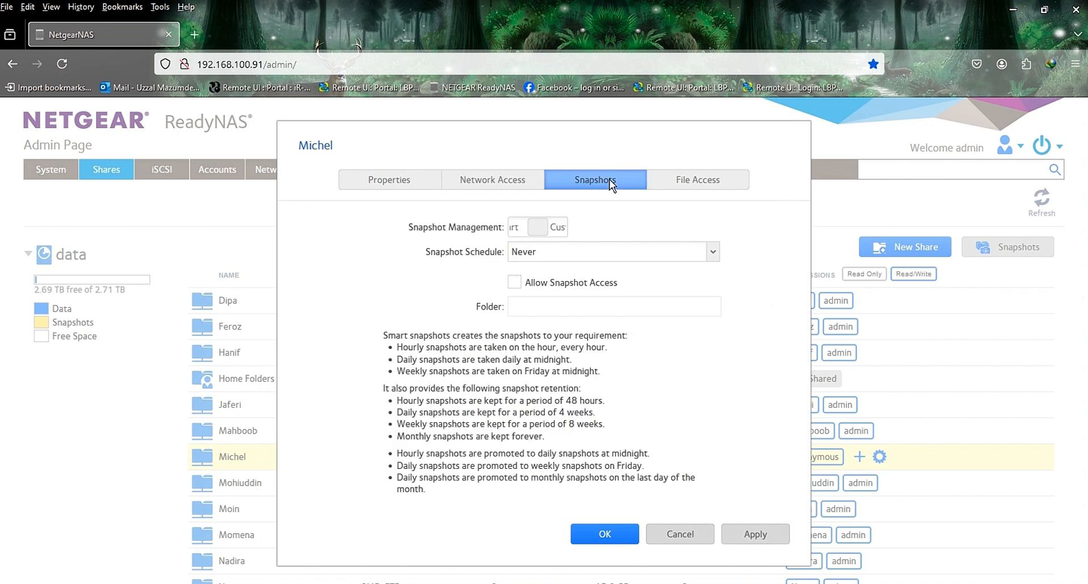
click(684, 179)
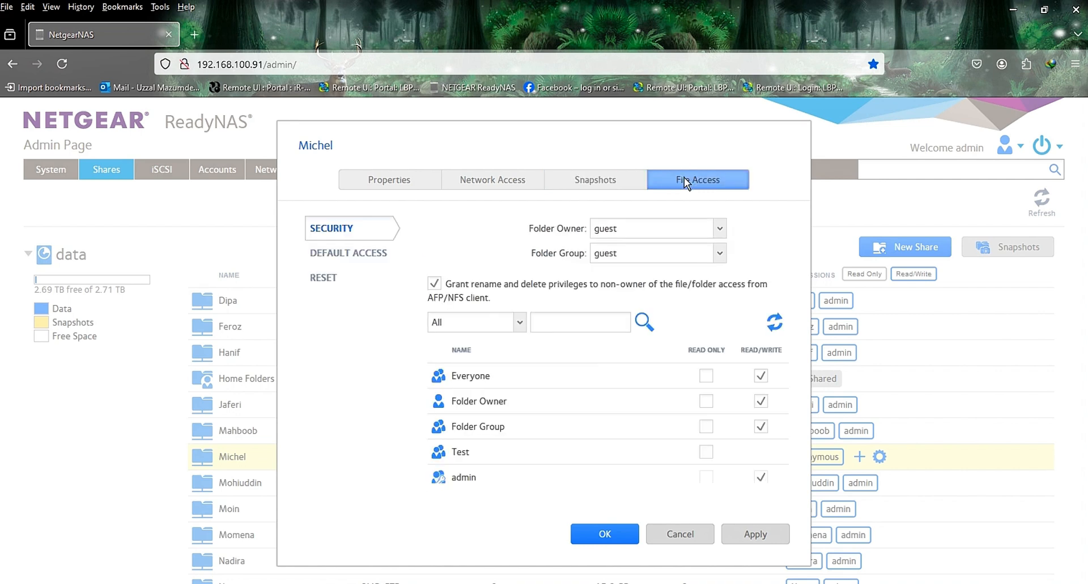
click(761, 376)
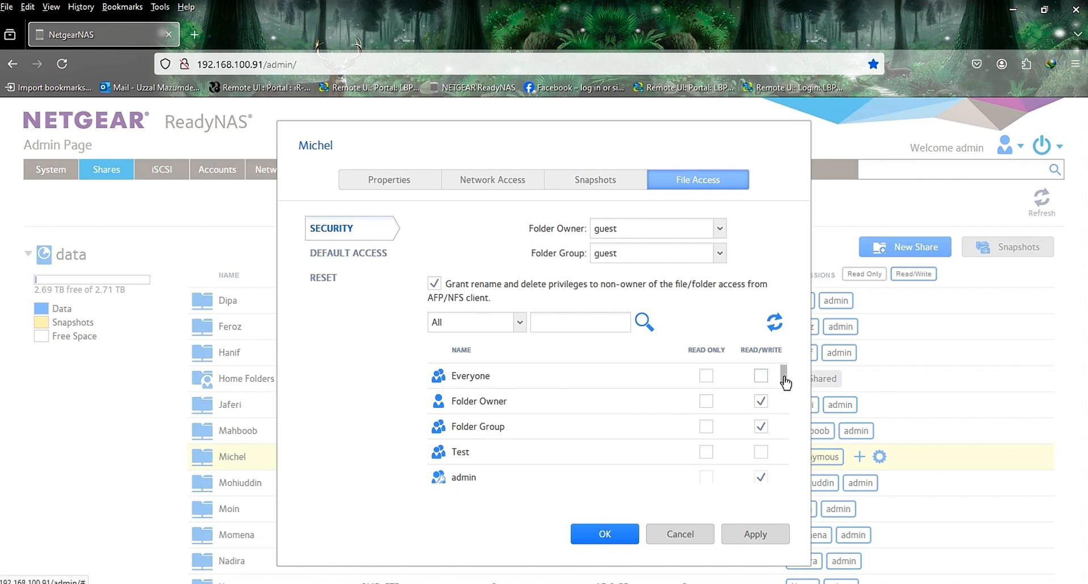
scroll(785, 391, down, 1)
scroll(785, 391, down, 1)
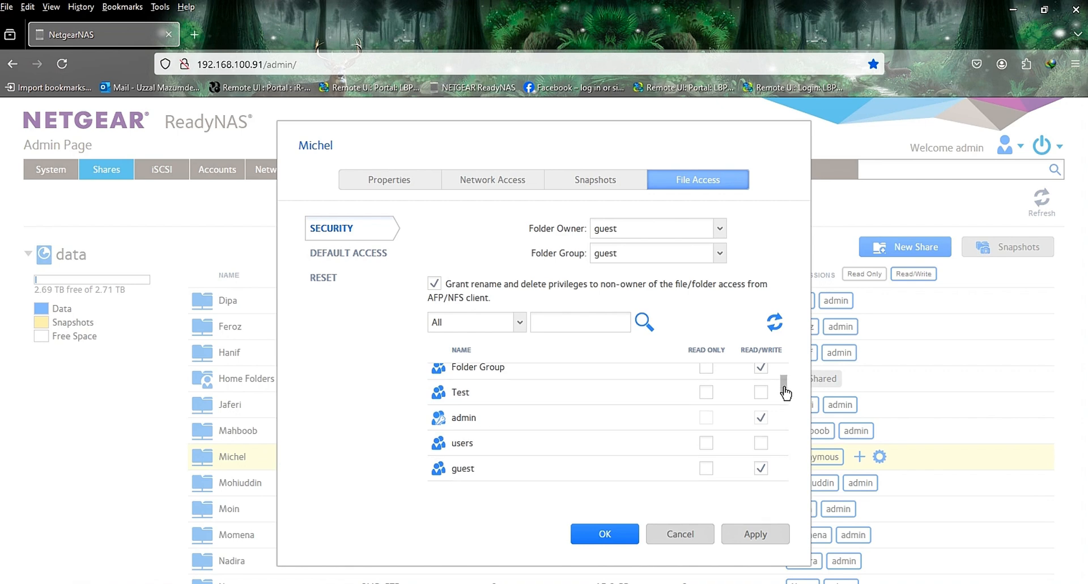
click(761, 367)
scroll(774, 386, up, 2)
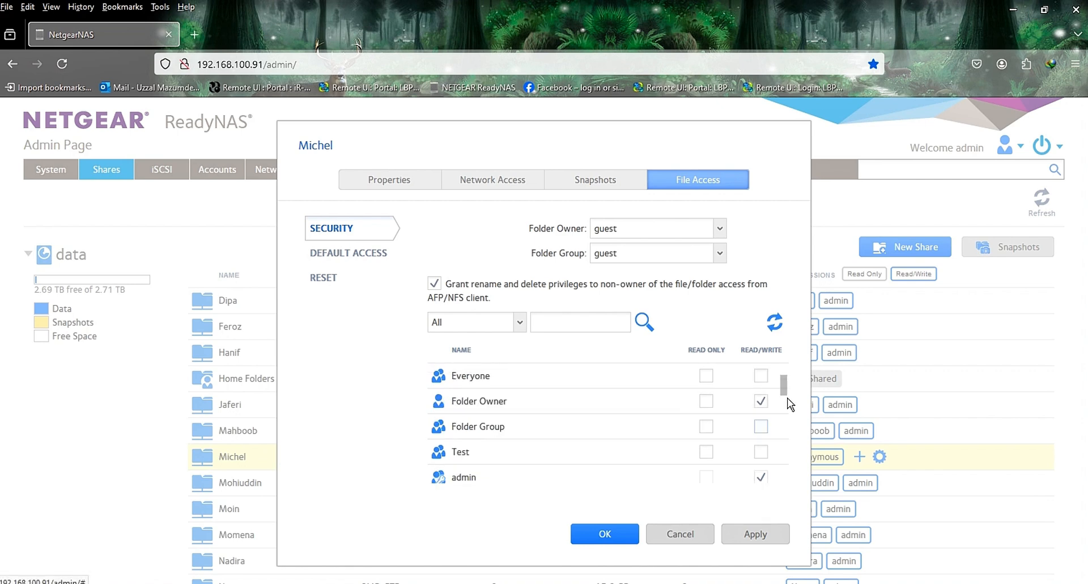
Step: Remove read/write file access from the guest user at the end of the account list
scroll(784, 388, down, 3)
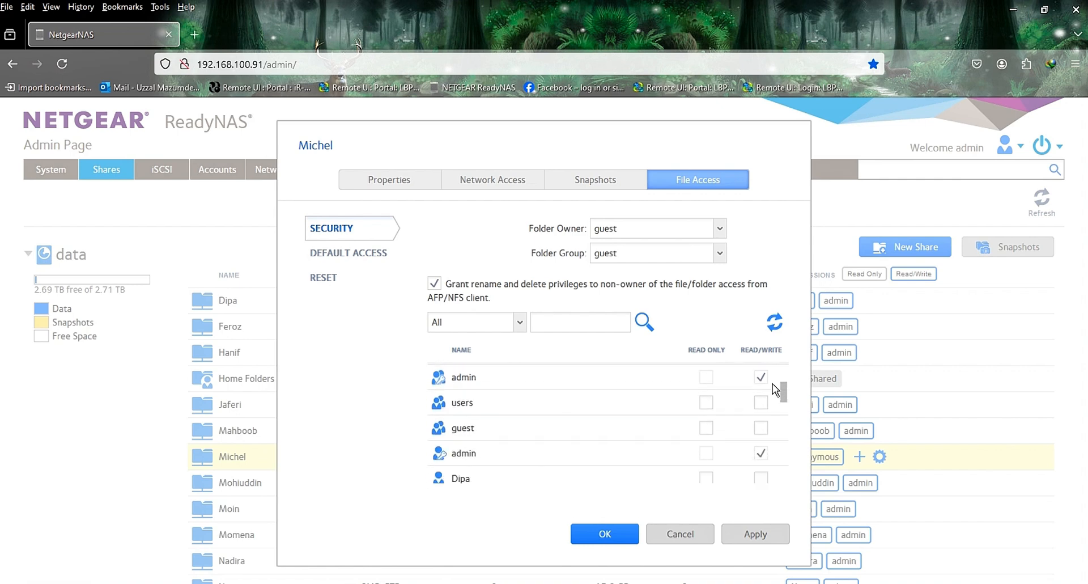
drag(786, 397, 793, 482)
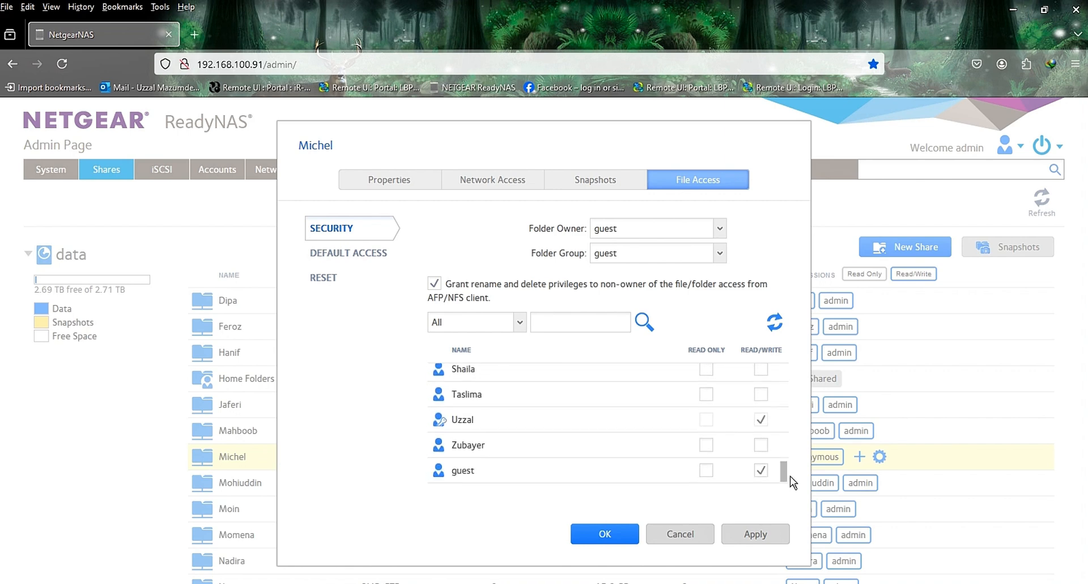
click(762, 471)
scroll(783, 467, up, 1)
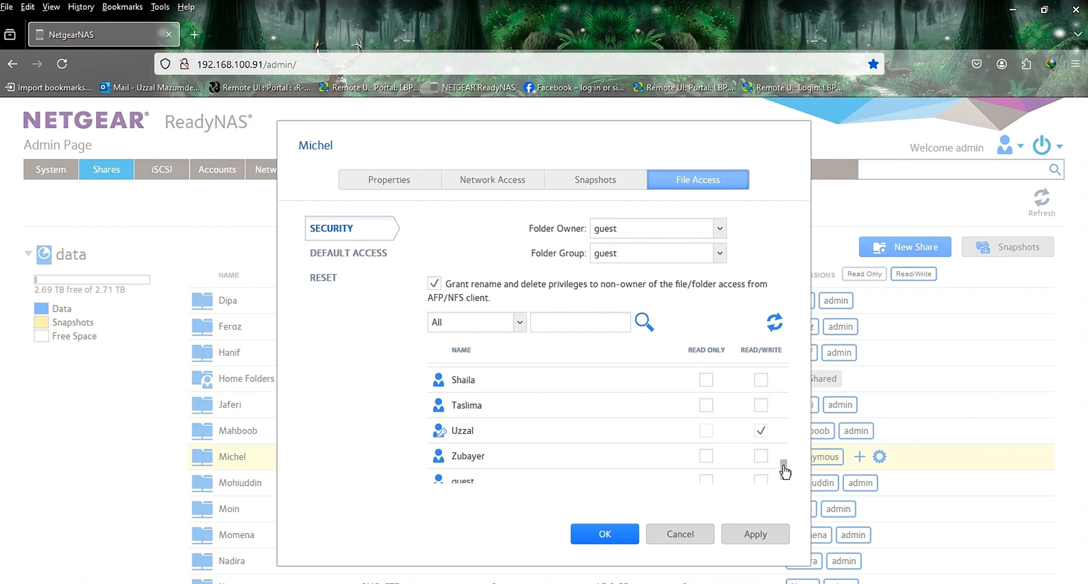
click(761, 430)
Step: Set the folder owner to the user matching the share name and the folder group to Test
click(723, 228)
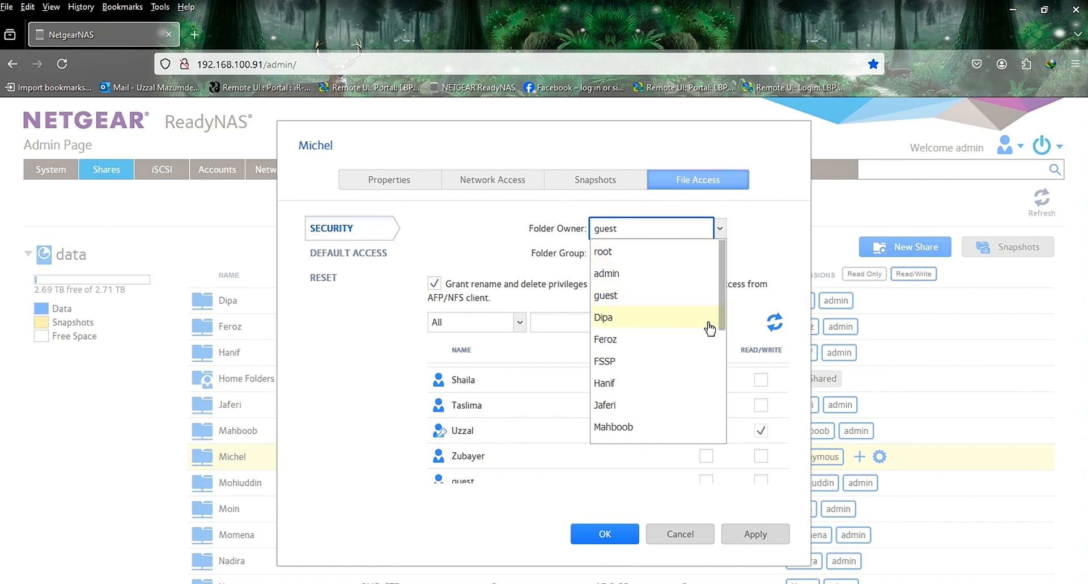
scroll(709, 326, down, 3)
scroll(709, 328, down, 2)
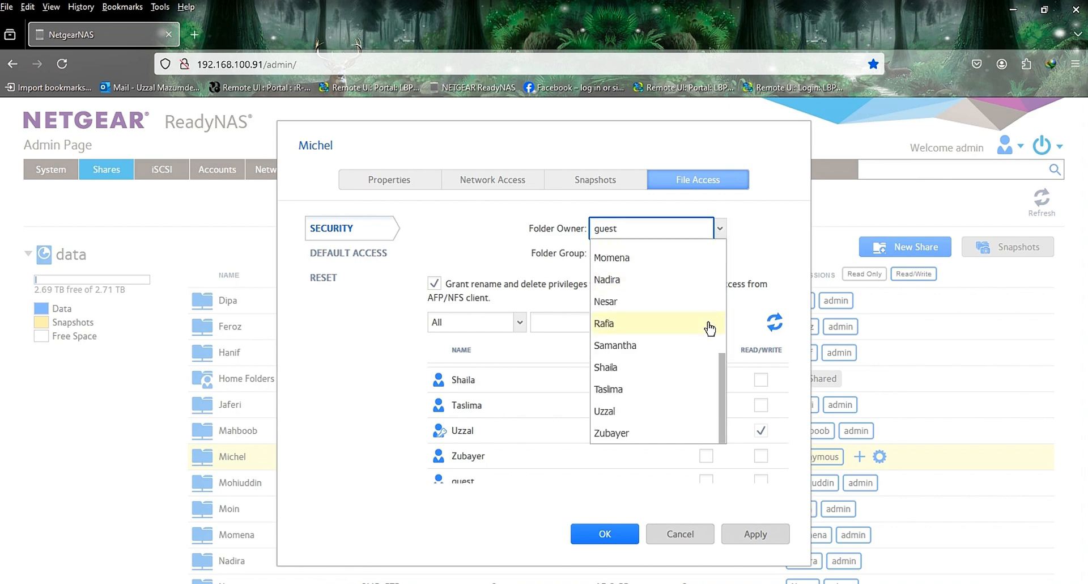
scroll(709, 328, up, 2)
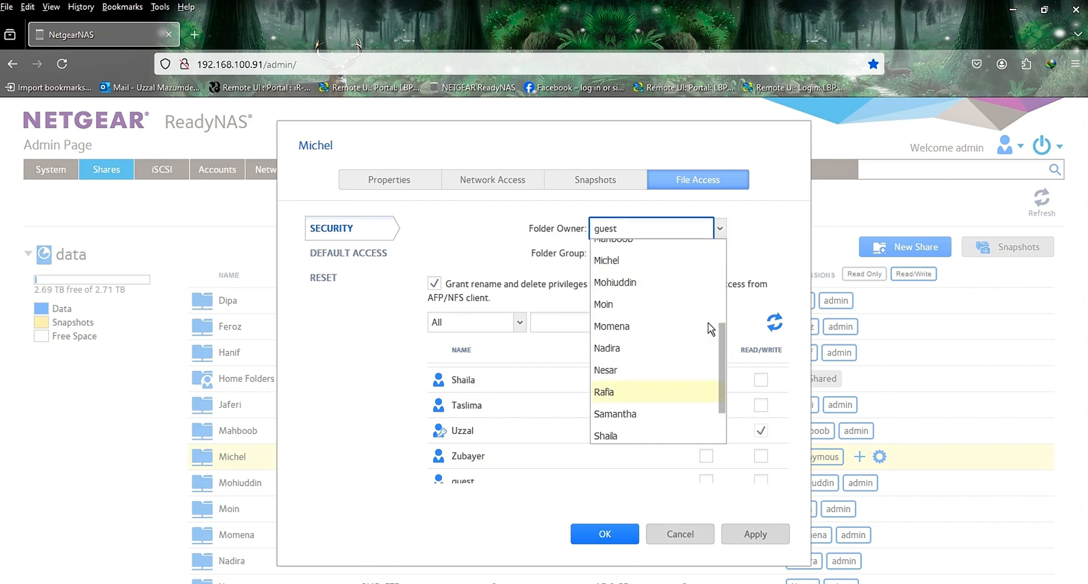
click(626, 262)
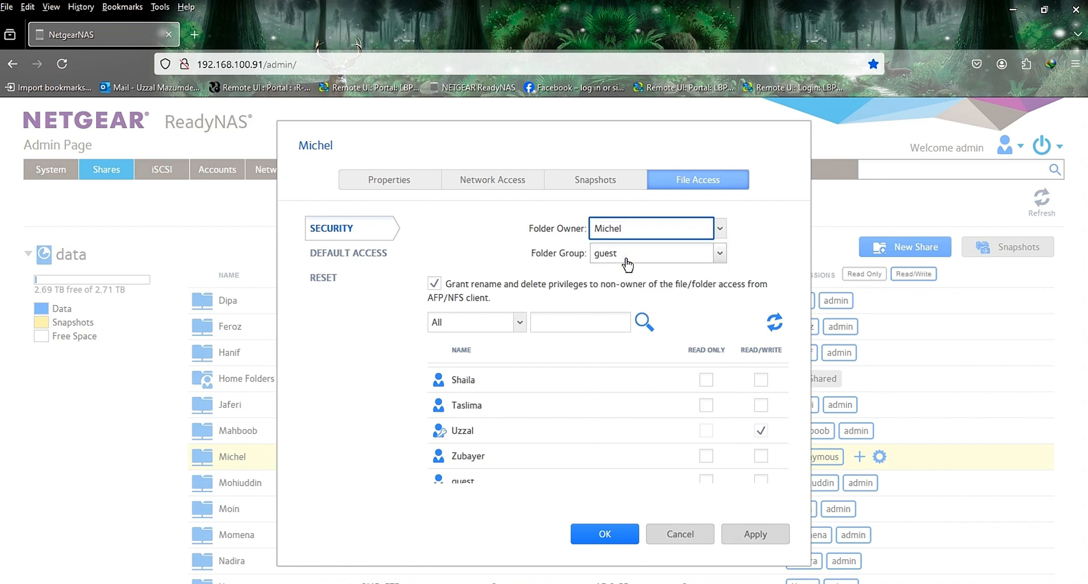
click(720, 253)
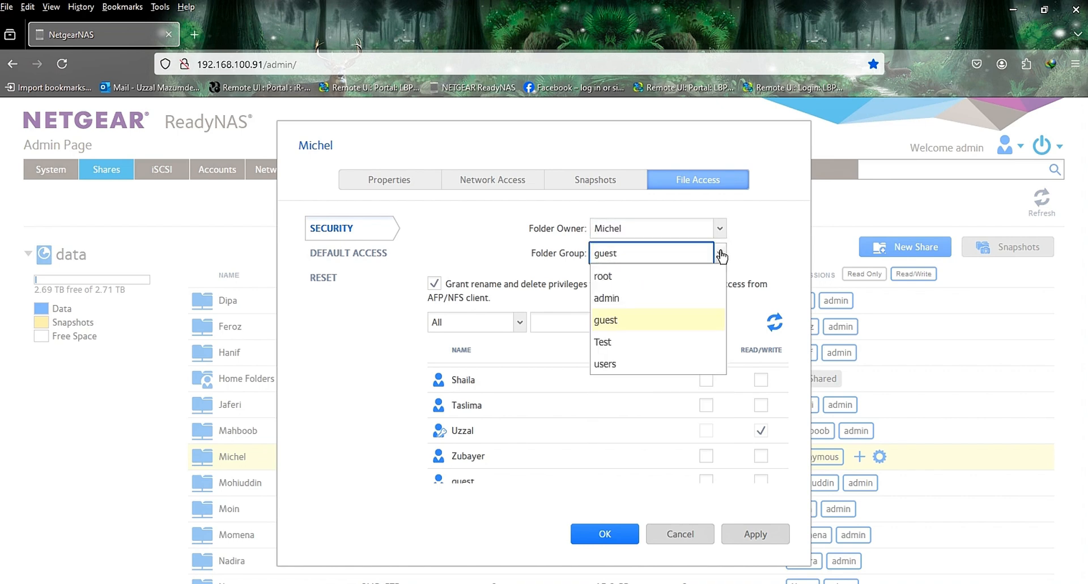
click(627, 342)
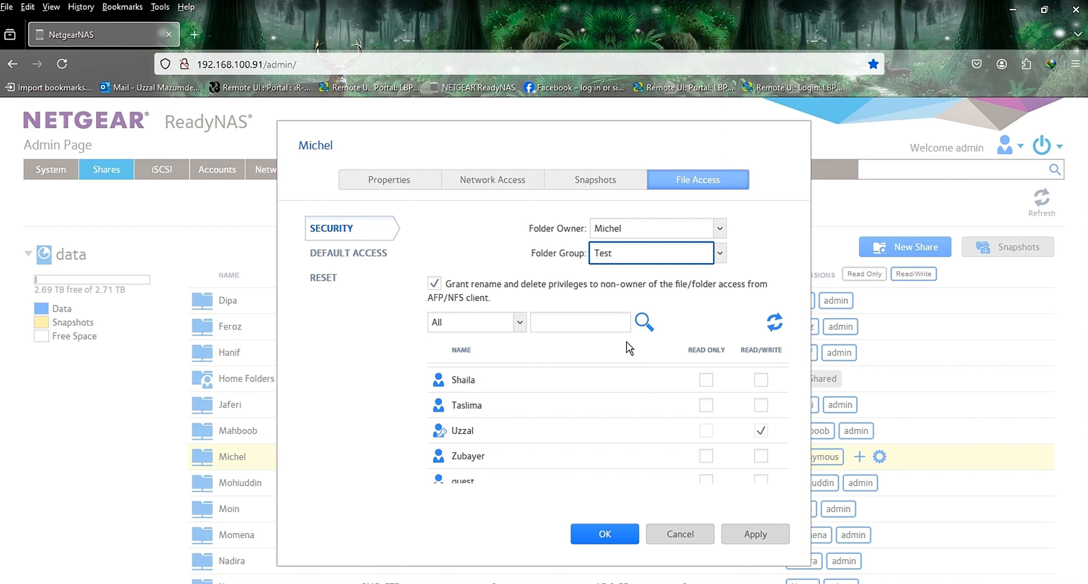
Step: Examine the share's default access, permission reset and properties settings, and the SMB permissions of all accounts
click(361, 254)
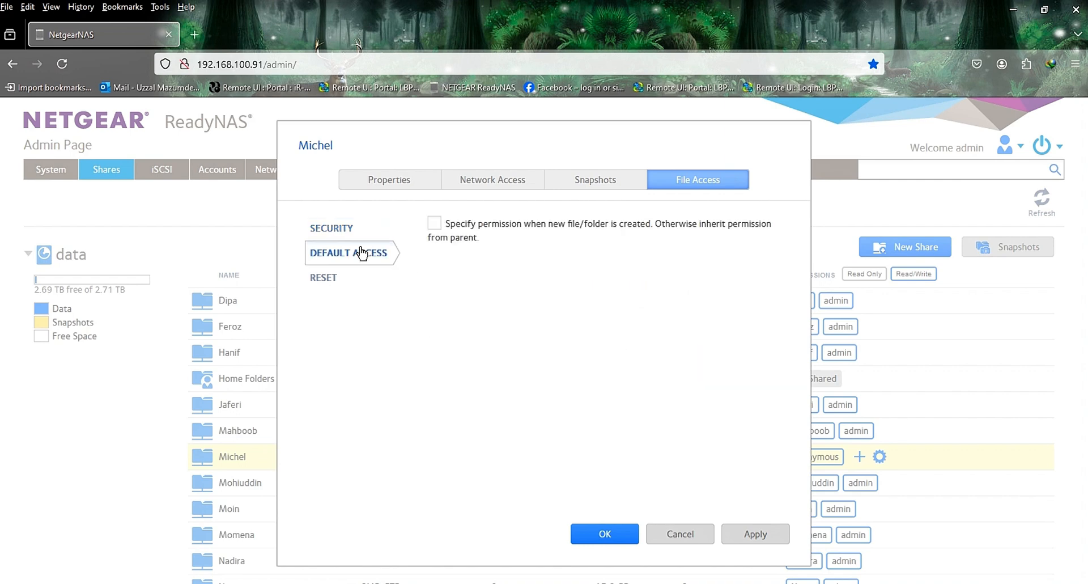
click(338, 282)
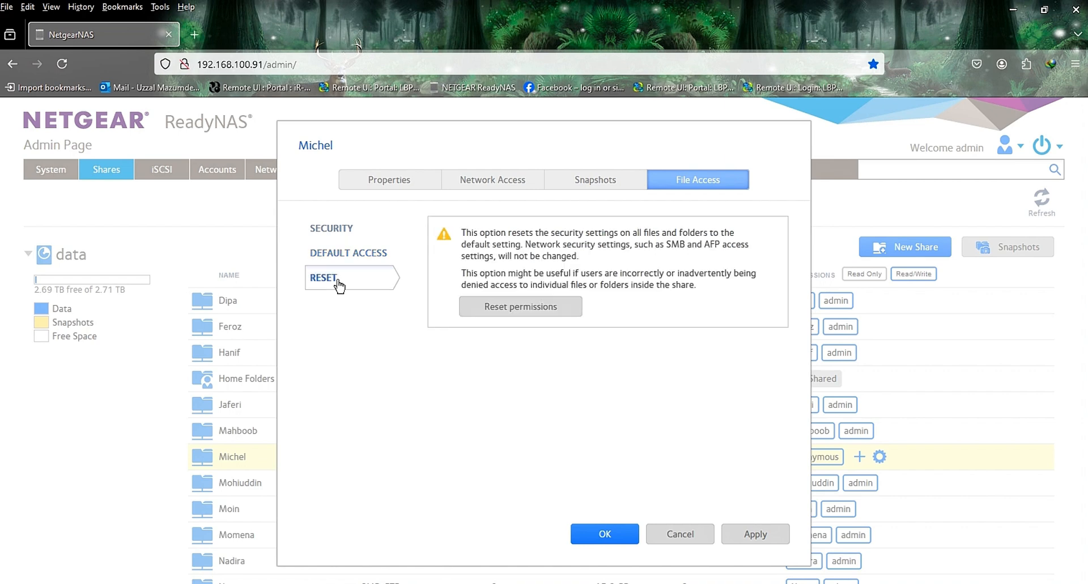
click(392, 179)
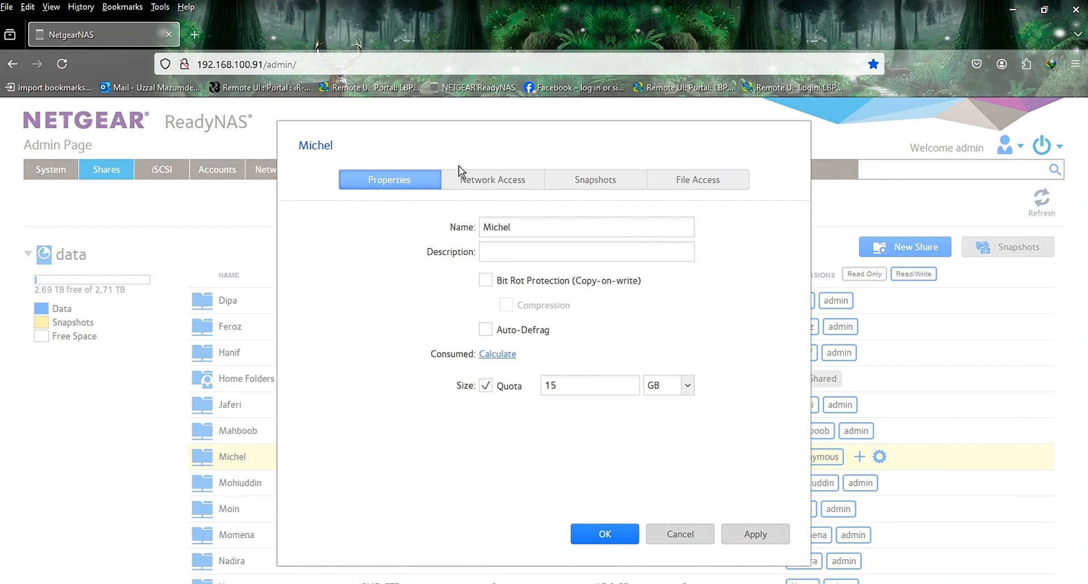
click(481, 181)
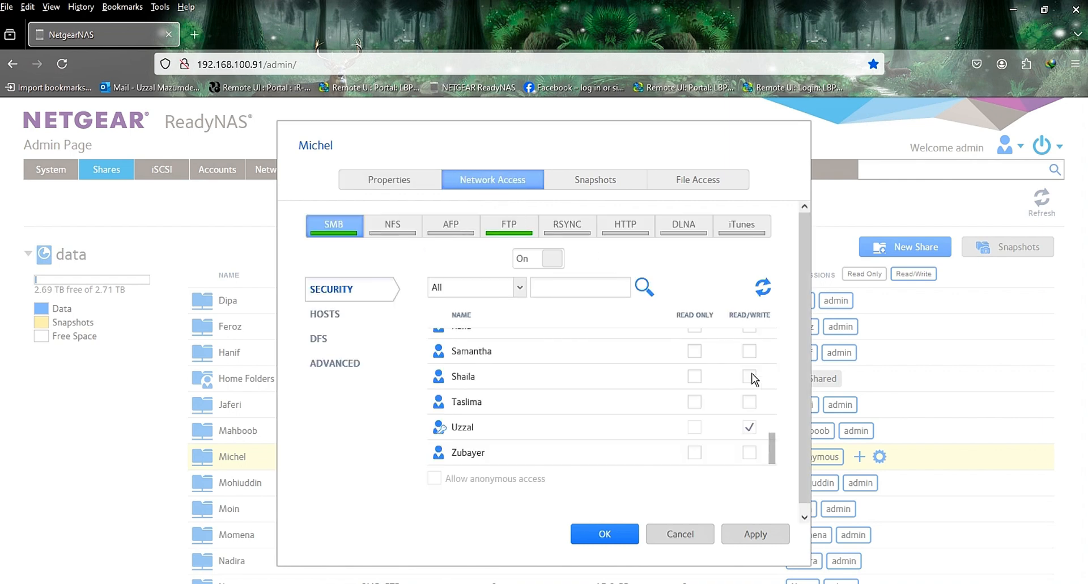
scroll(767, 433, down, 1)
scroll(744, 428, up, 4)
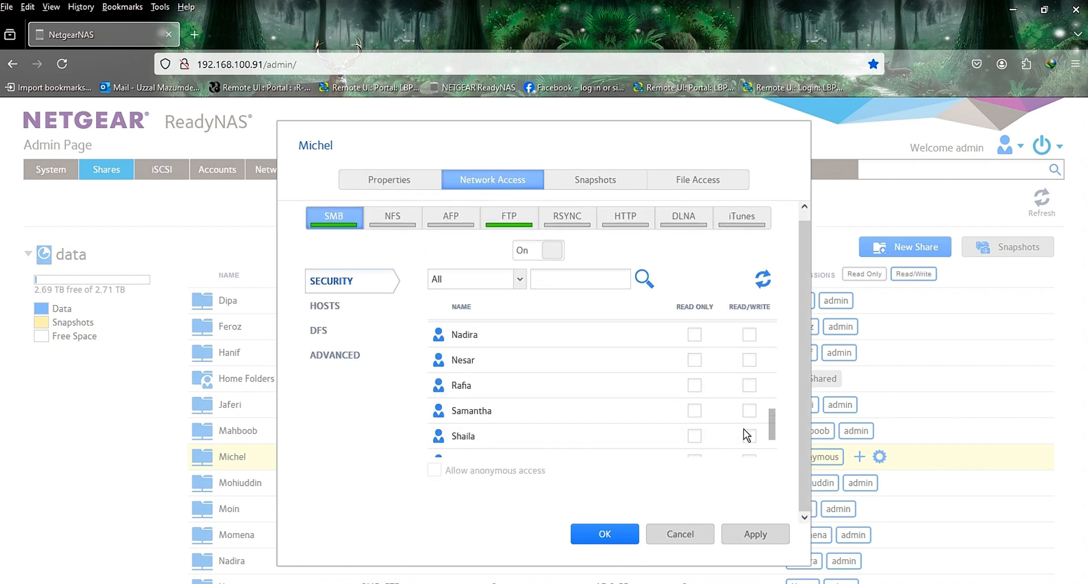
scroll(748, 425, up, 3)
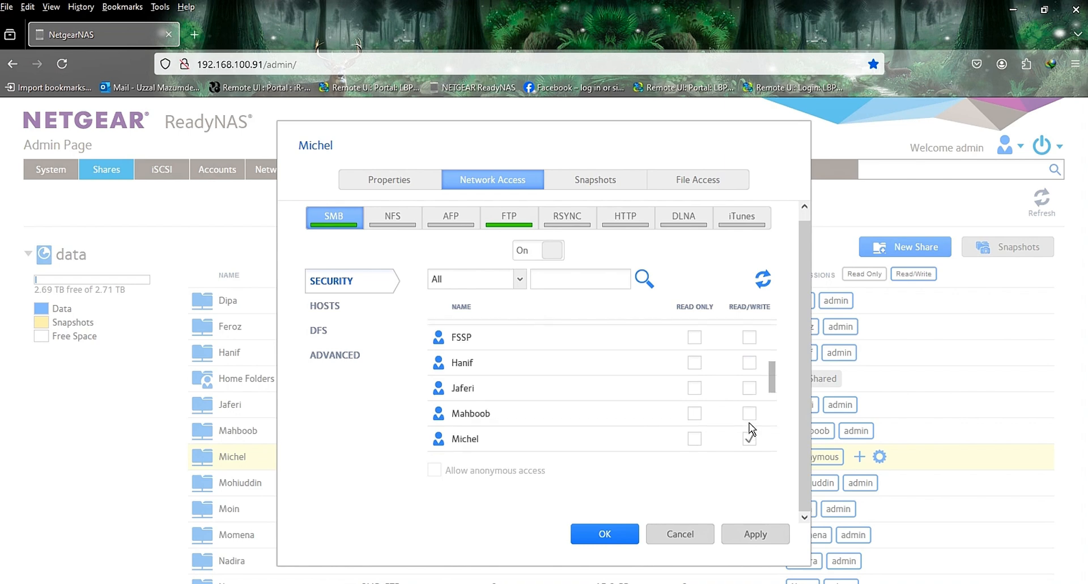
scroll(753, 429, up, 3)
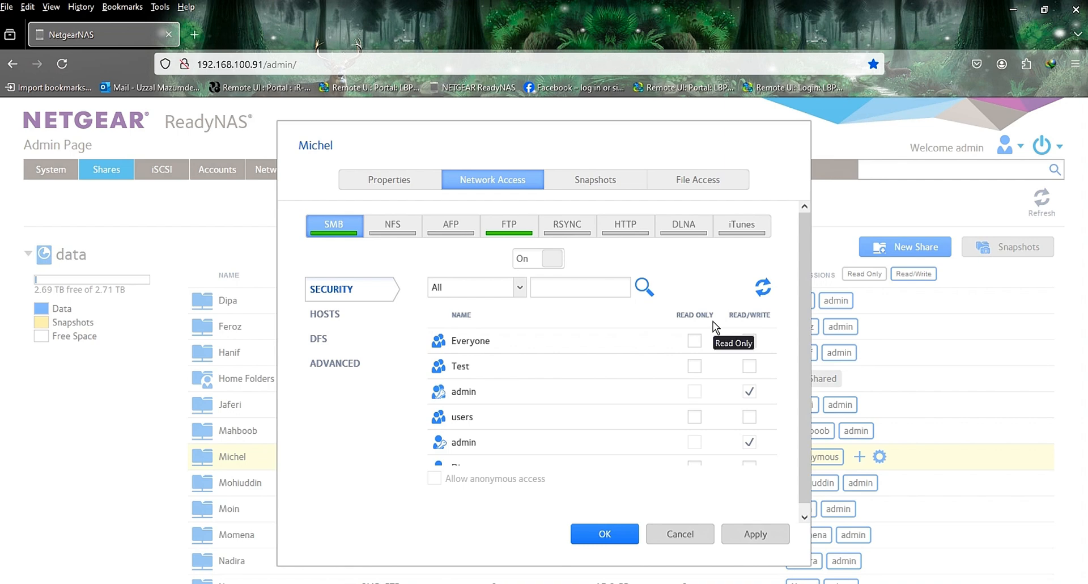
Step: Remove FTP read/write access from Everyone and give the second-to-last user in the list read-only FTP access
click(510, 227)
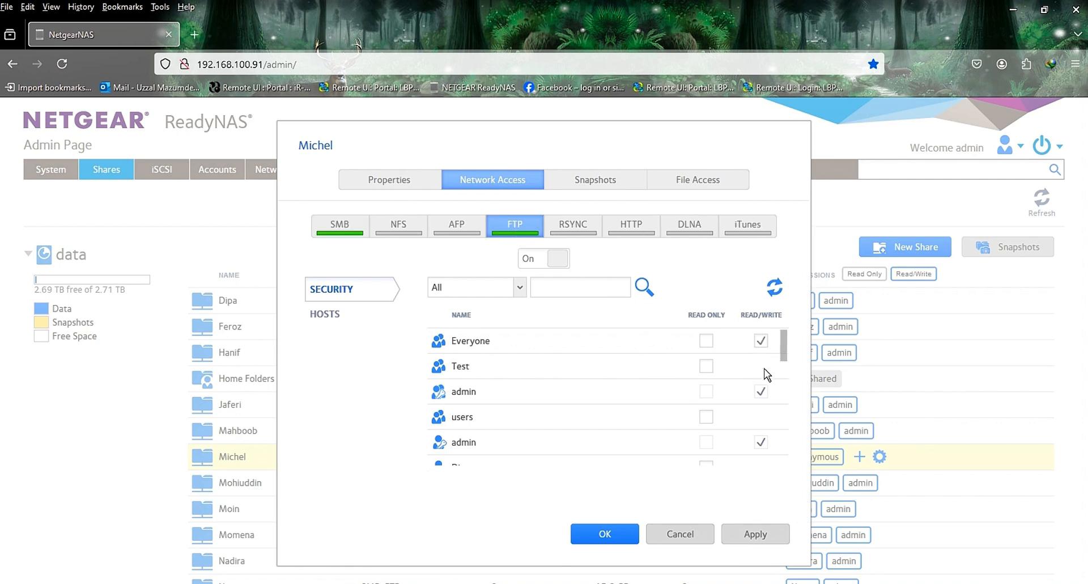
click(762, 340)
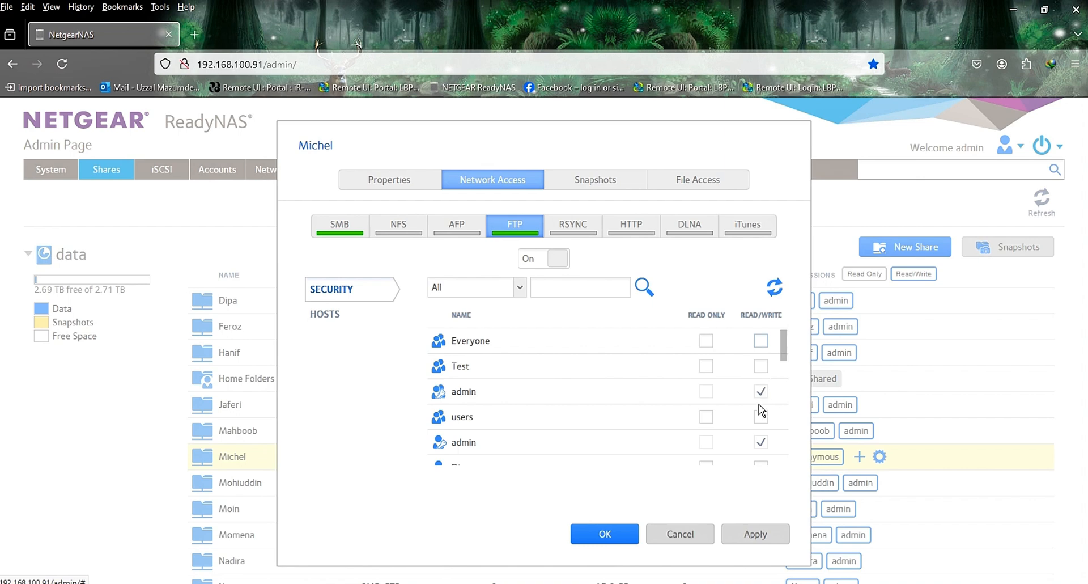
scroll(763, 393, down, 2)
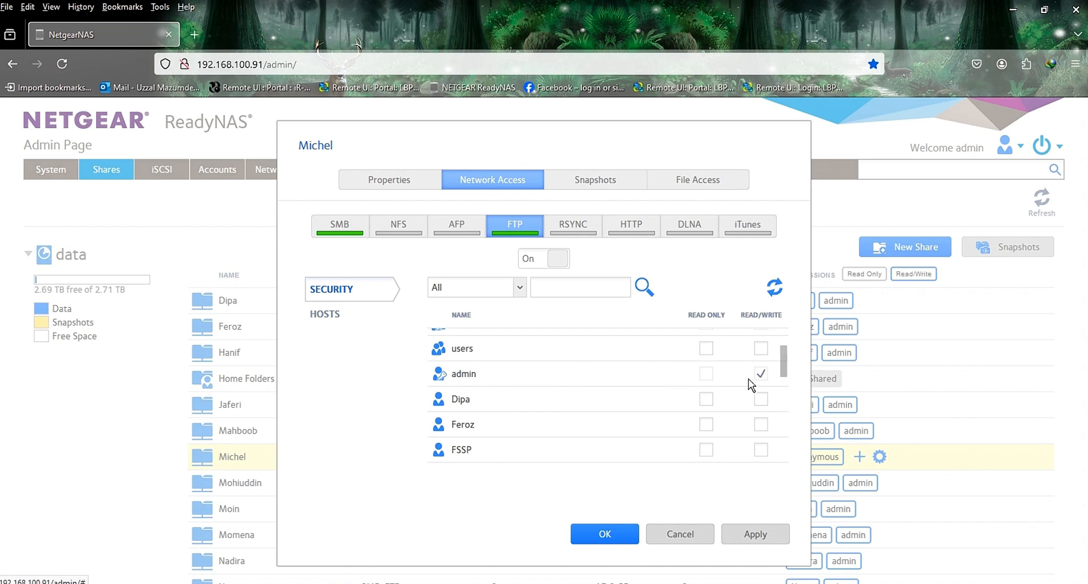
scroll(758, 381, down, 2)
scroll(763, 398, down, 7)
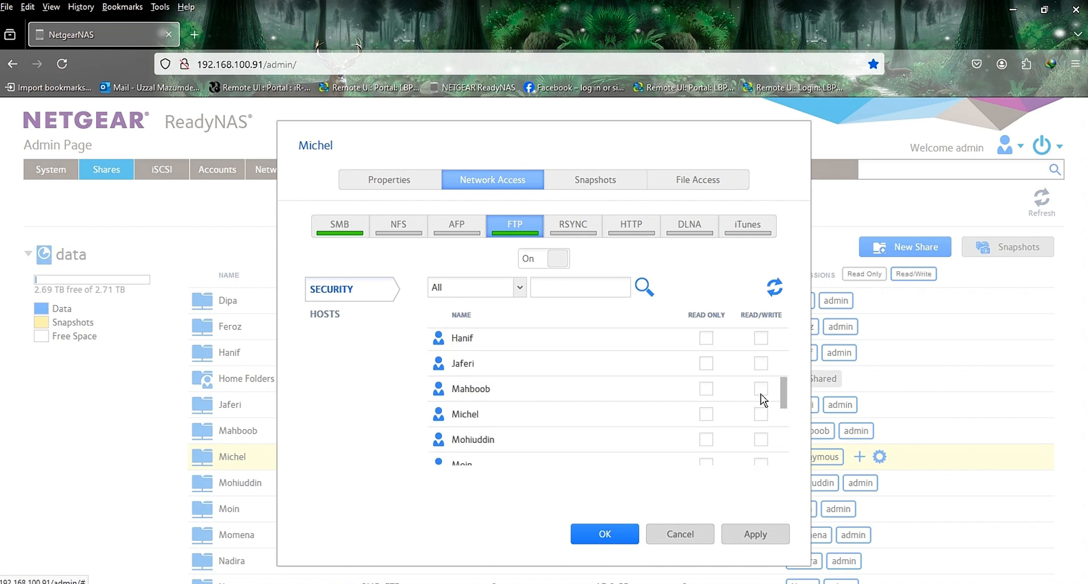
scroll(763, 400, down, 1)
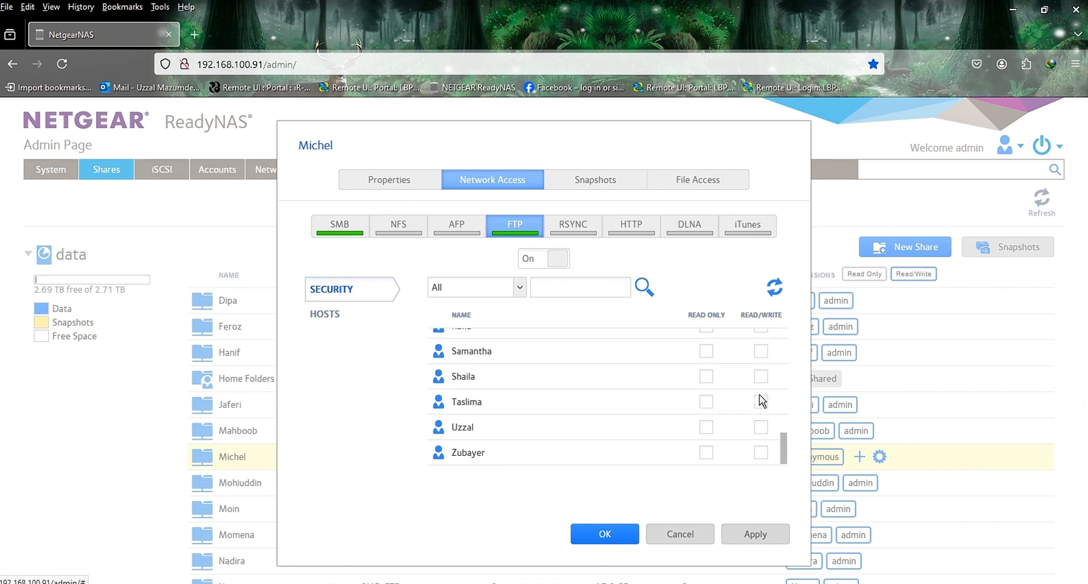
scroll(763, 429, up, 7)
scroll(763, 429, down, 7)
scroll(709, 420, up, 12)
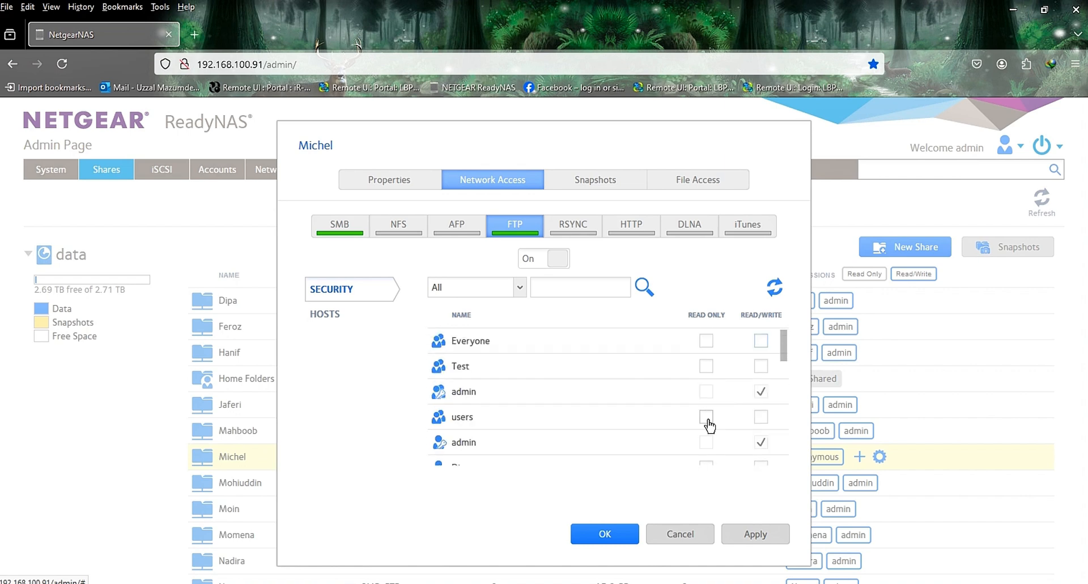
scroll(708, 422, down, 12)
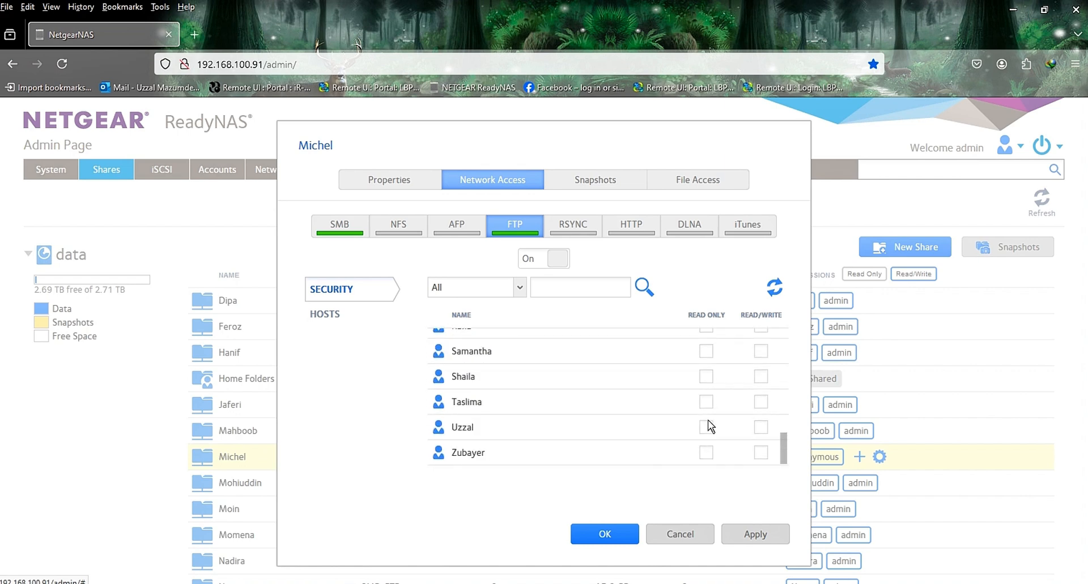
click(707, 427)
Step: Recheck the SMB permissions down to the end of the account list and save the share's settings
click(345, 235)
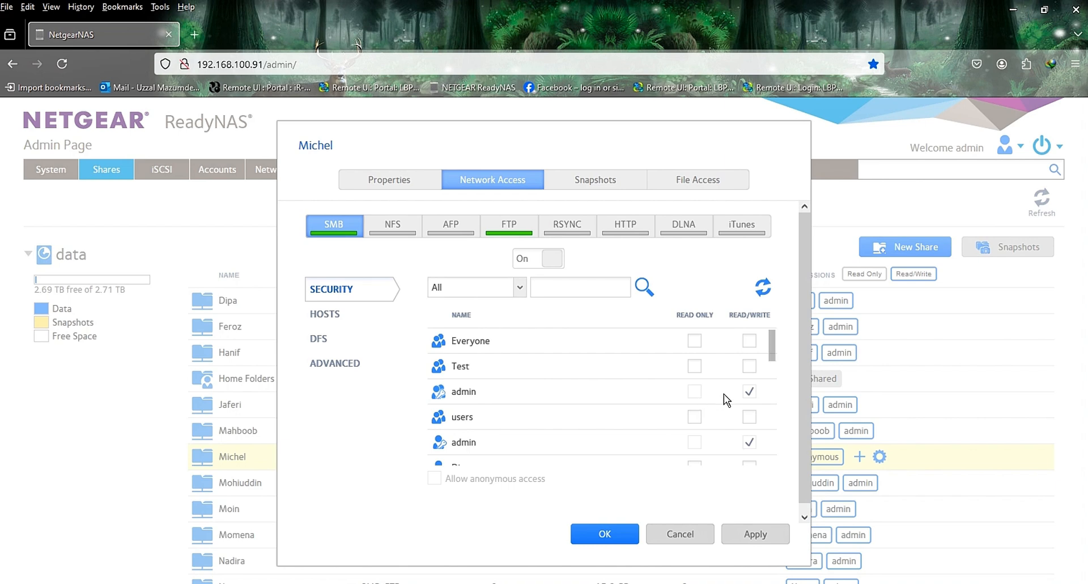
scroll(723, 393, down, 8)
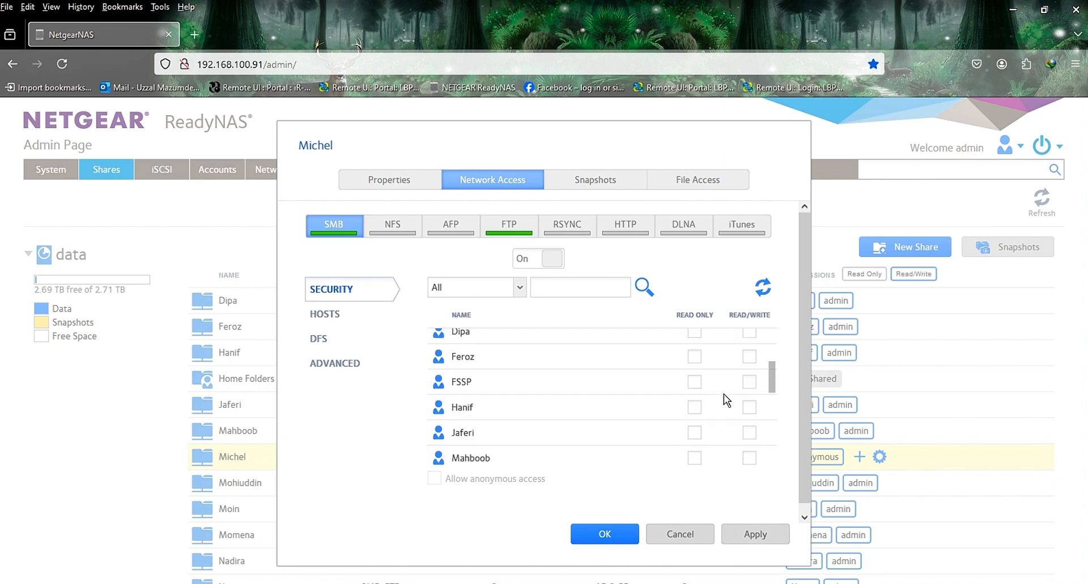
scroll(724, 393, down, 5)
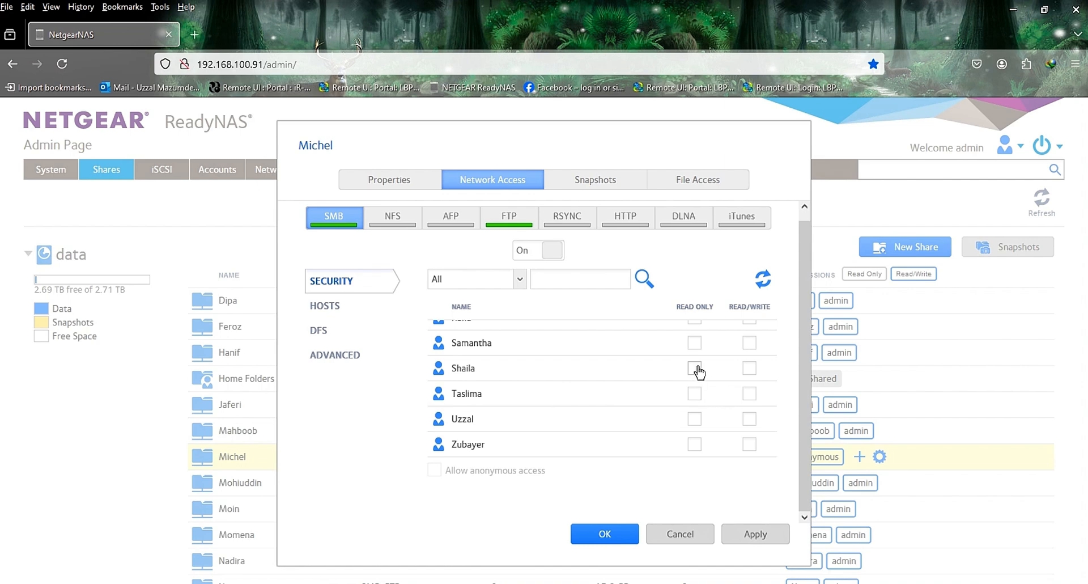
click(768, 538)
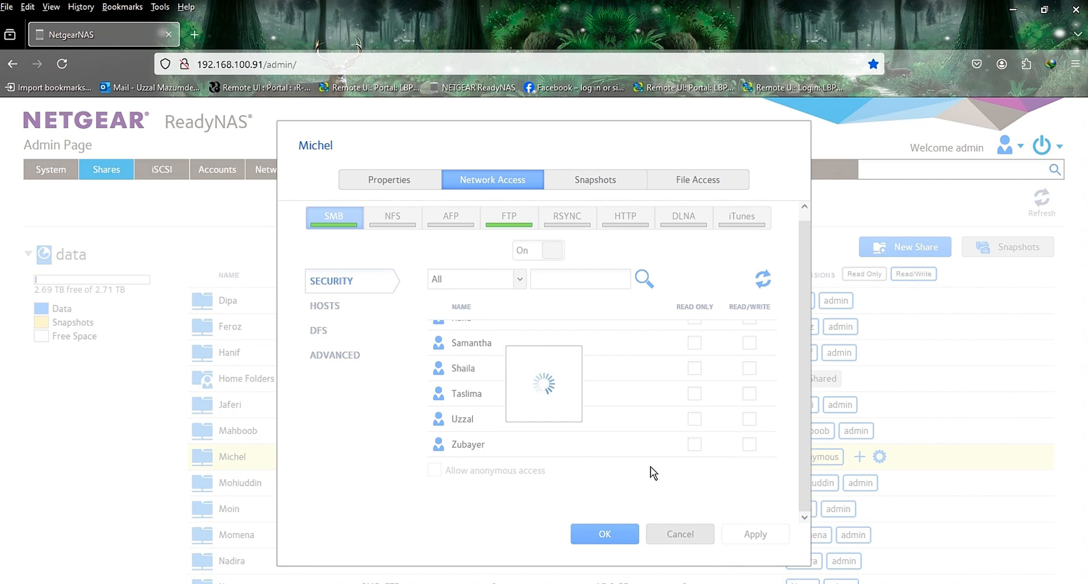
click(606, 535)
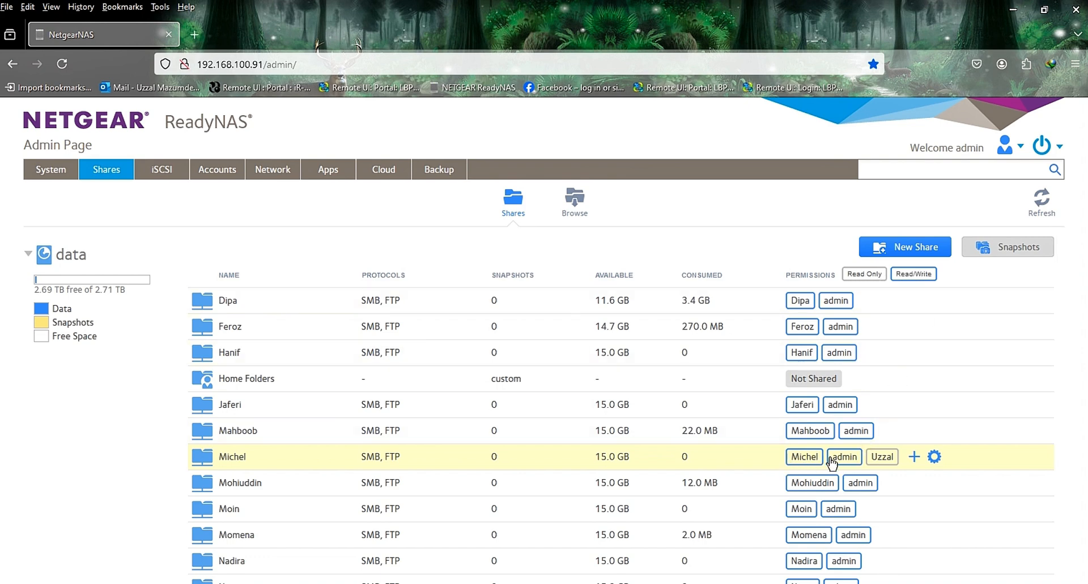
Step: Browse the NAS folders, look inside the newly configured share and return to the folder overview
scroll(332, 224, down, 2)
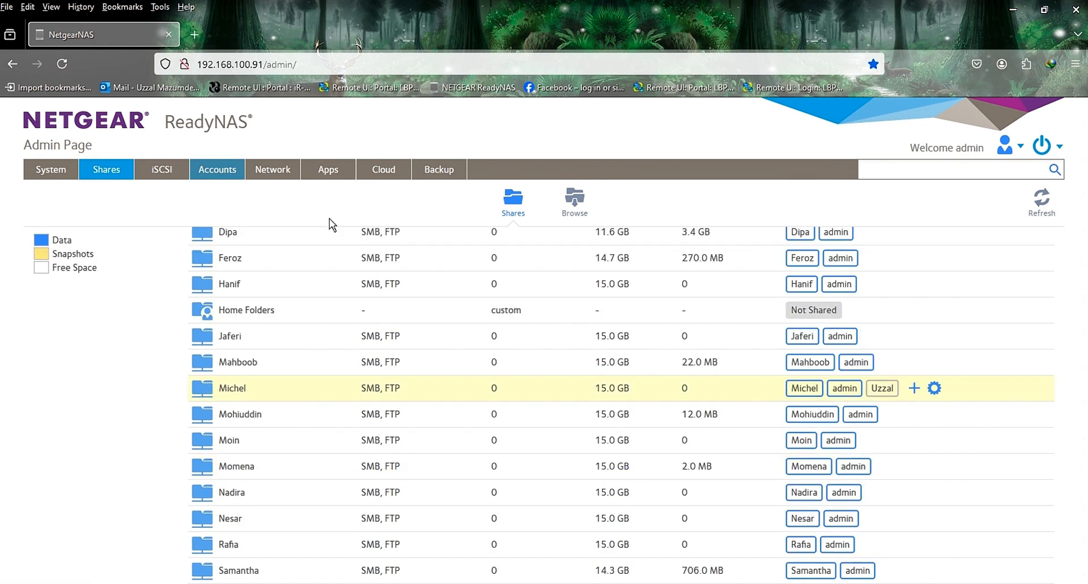
click(581, 198)
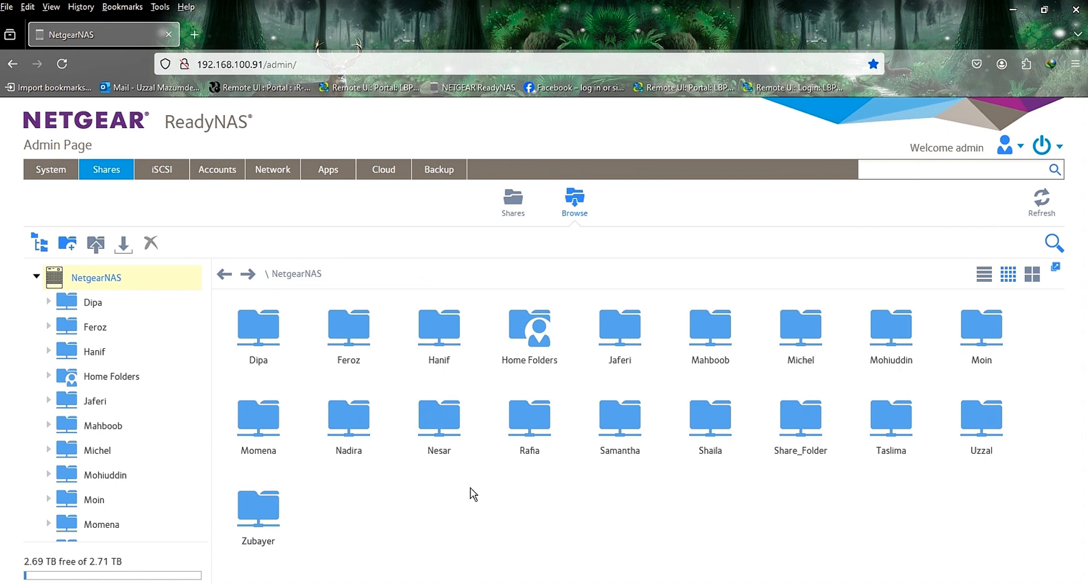
double_click(807, 344)
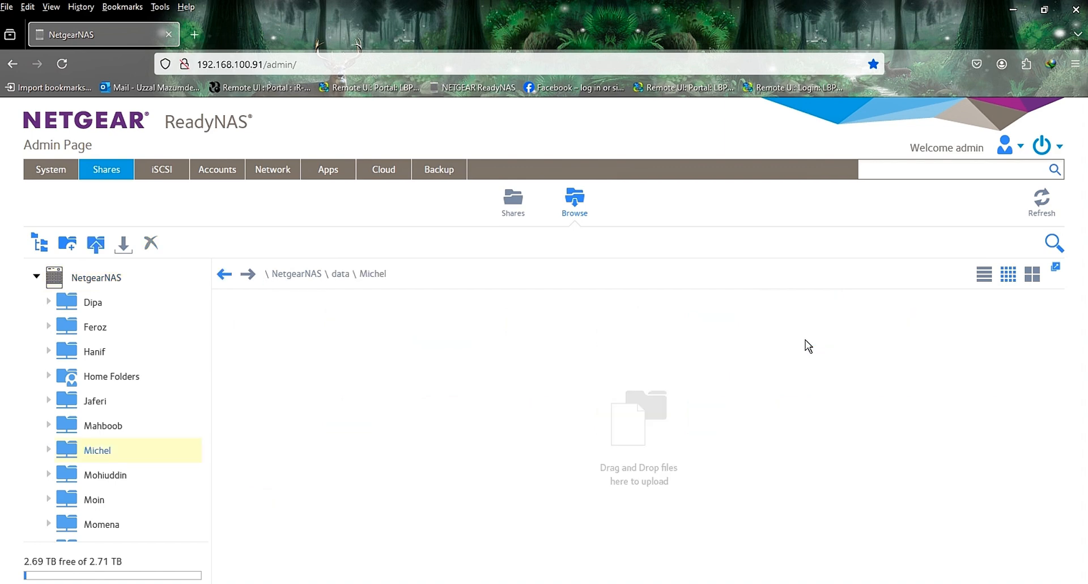
click(224, 274)
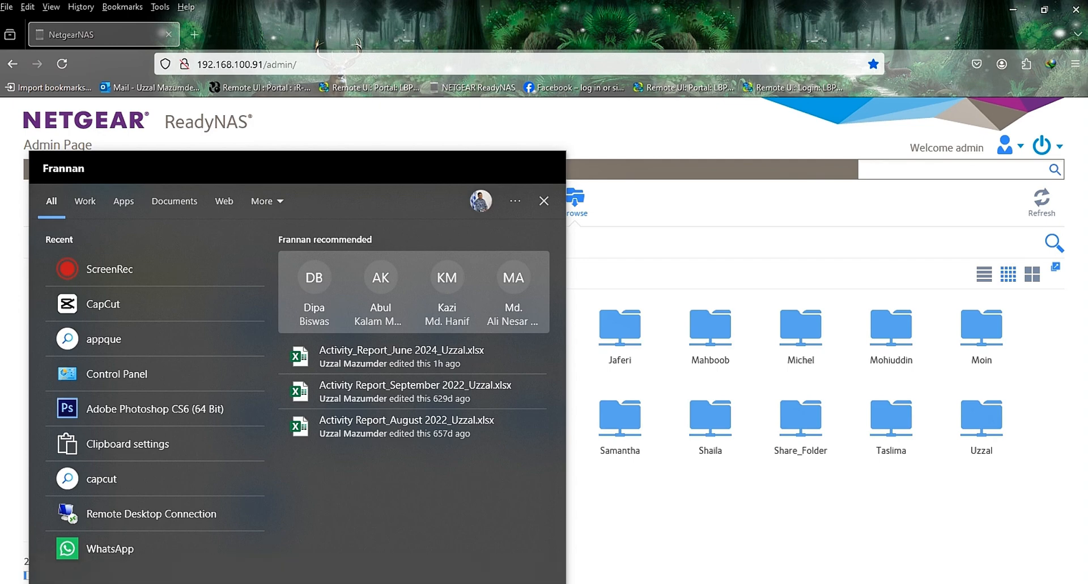
Step: Open the NAS network location at 192.168.100.91 through the Windows Run dialog
text(run)
key(Return)
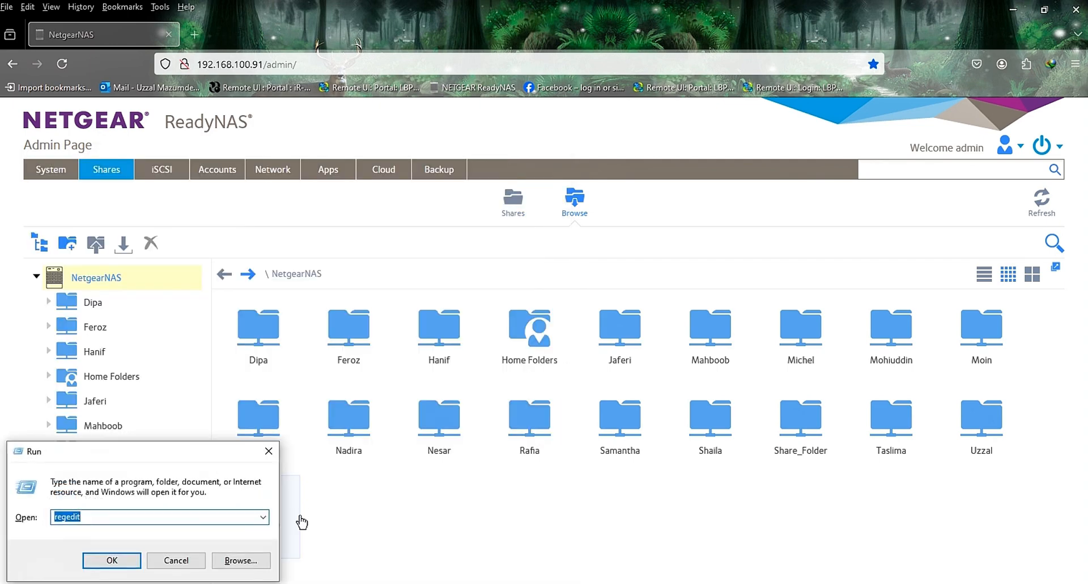
click(265, 517)
click(265, 517)
text(192.168.100.91)
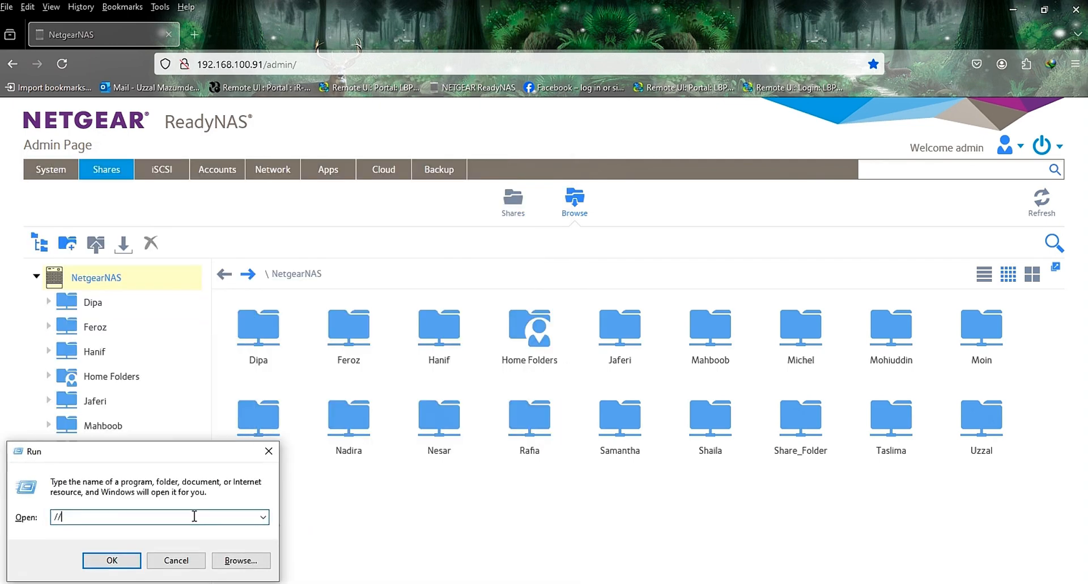
key(Home)
text(\)
key(Return)
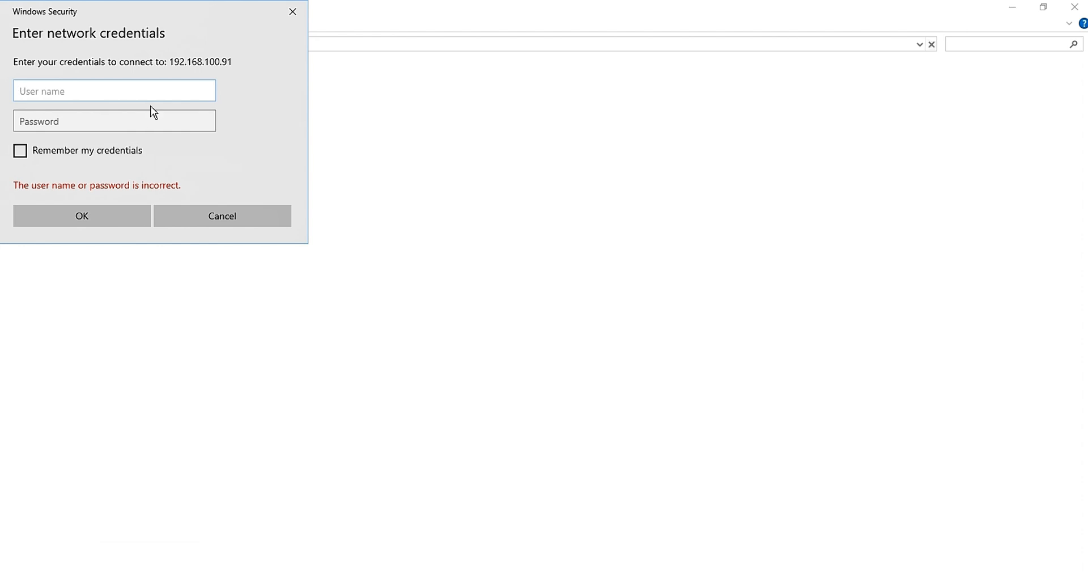
Step: Sign in to the NAS network location with the share owner's user name and account password
text(Michel)
click(80, 124)
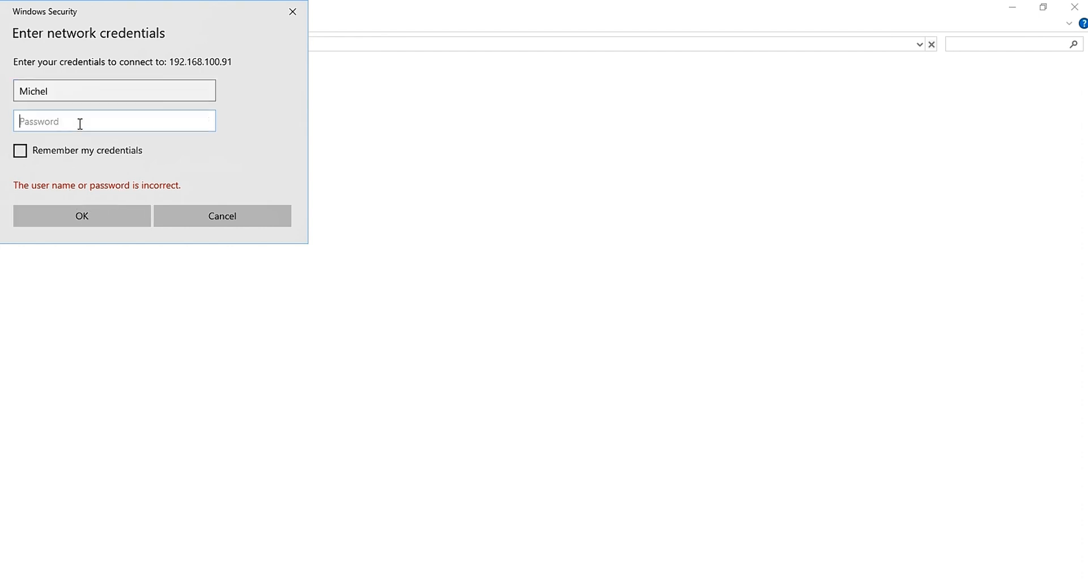
text(•)
click(85, 215)
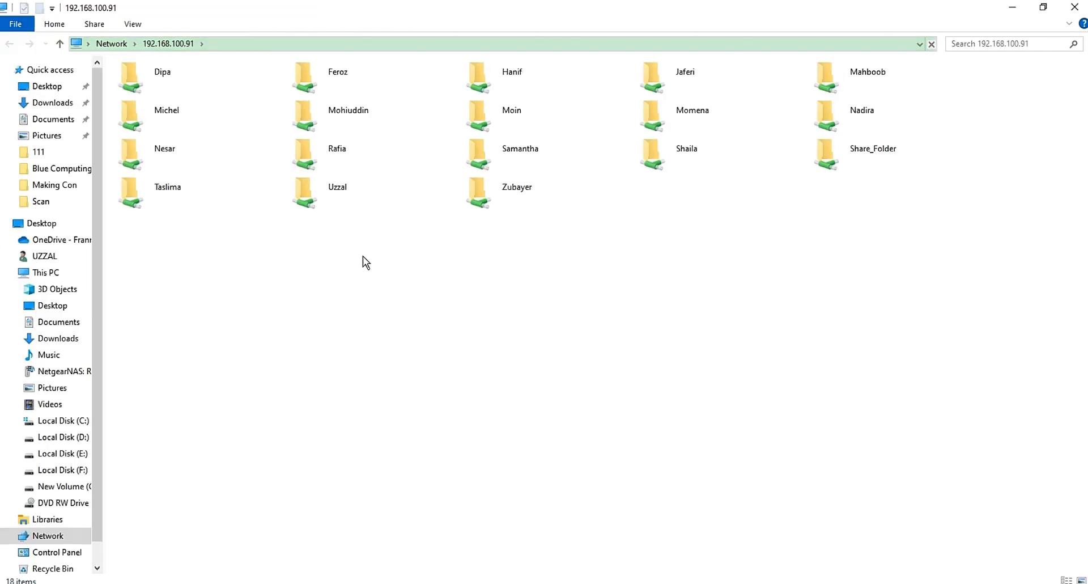
Step: Test access to two other users' shares and the signed-in user's own share, dismissing each resulting dialog
double_click(350, 197)
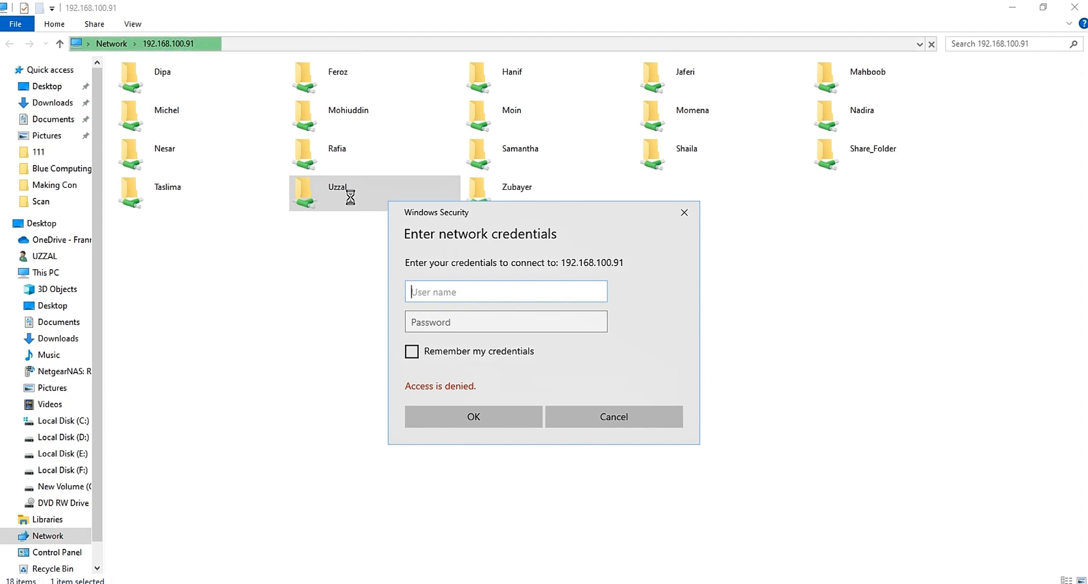
click(623, 418)
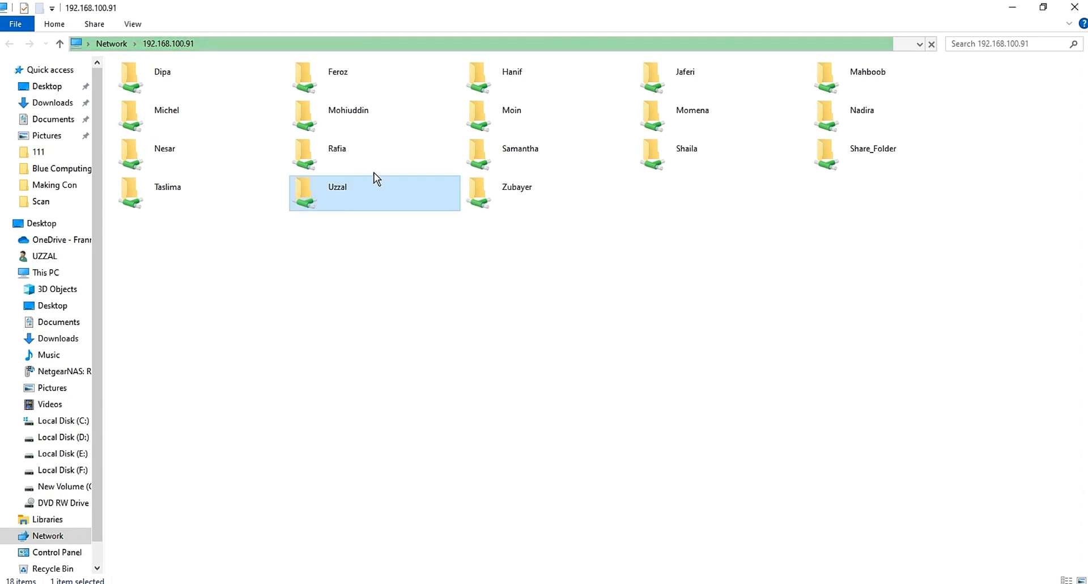
double_click(364, 151)
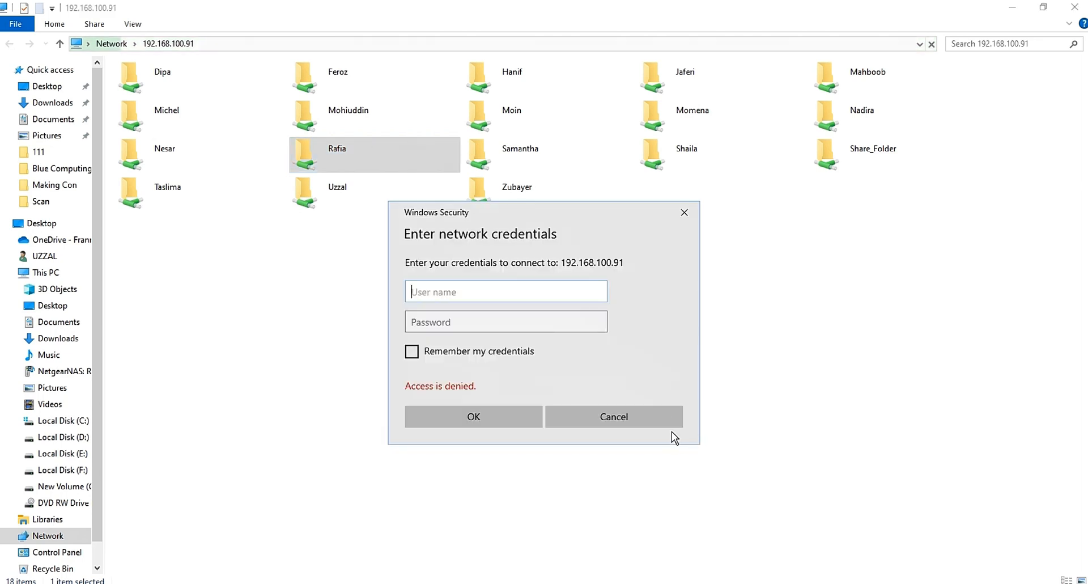
click(655, 421)
double_click(186, 116)
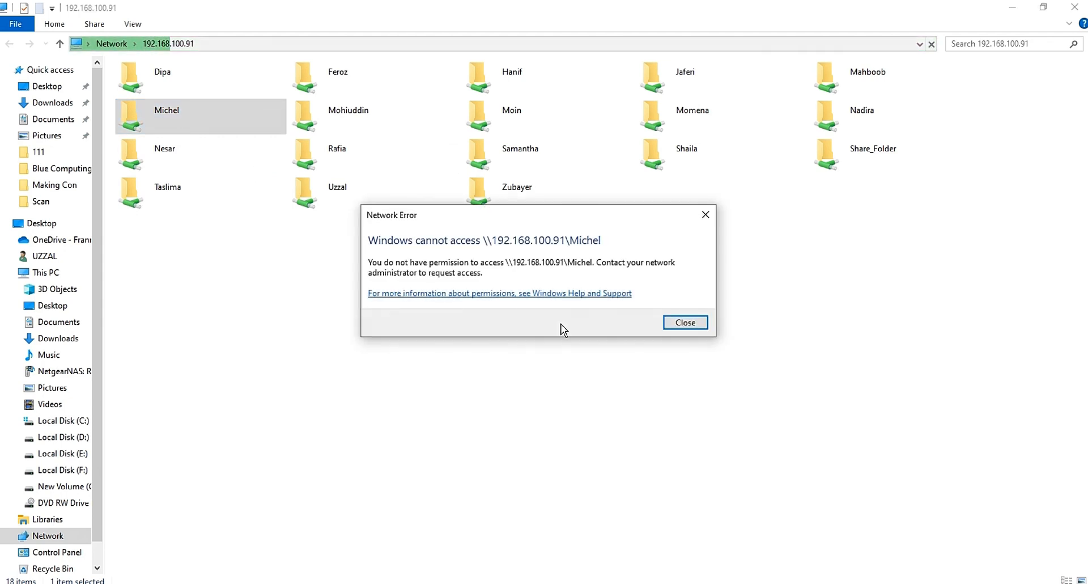
click(685, 323)
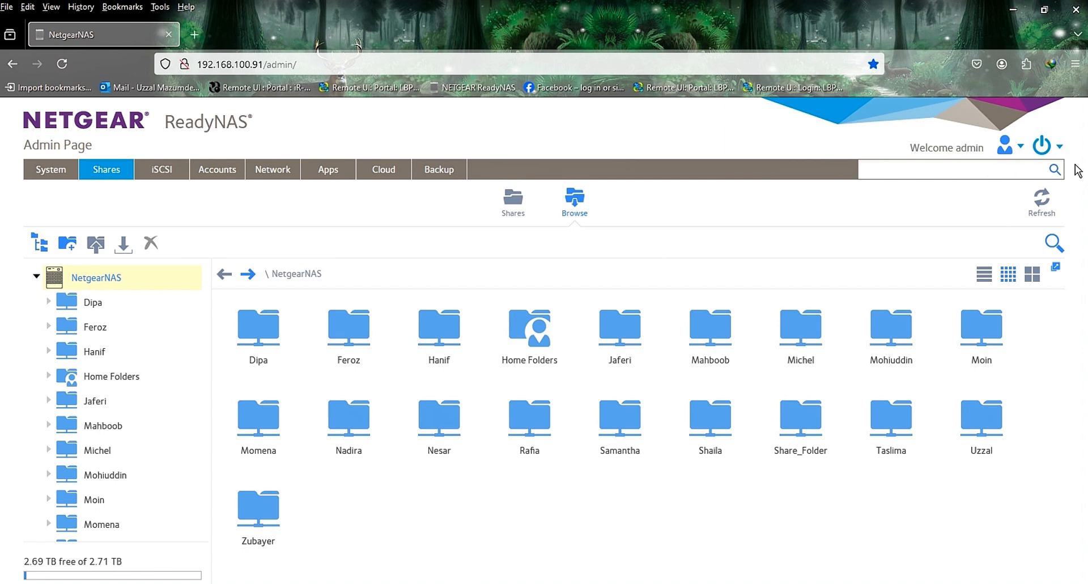
Step: Return to the ReadyNAS admin page, restart the NAS and confirm the restart
click(1060, 148)
click(1052, 451)
click(1059, 146)
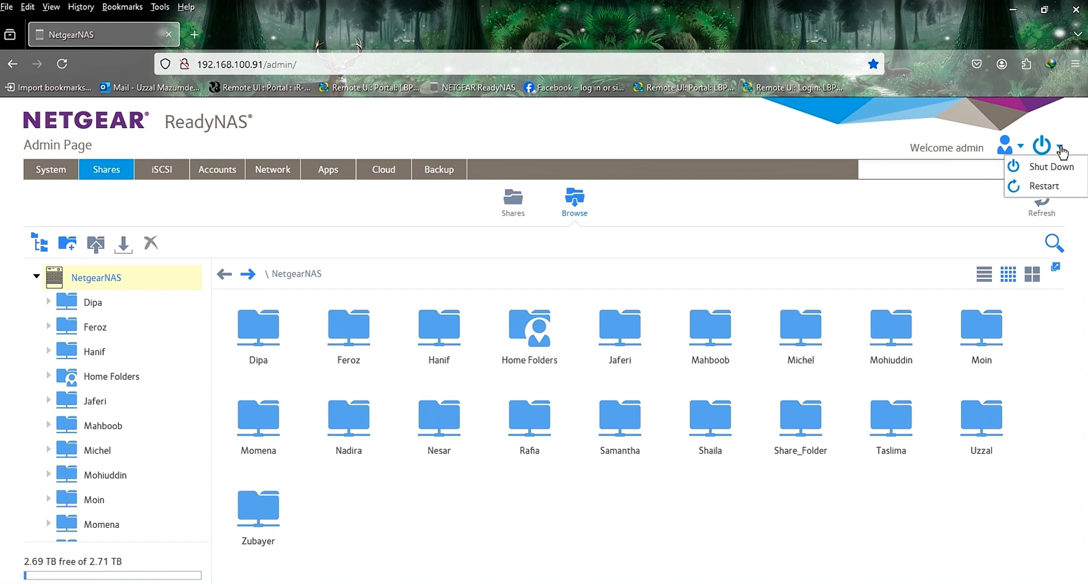
click(1048, 192)
click(554, 389)
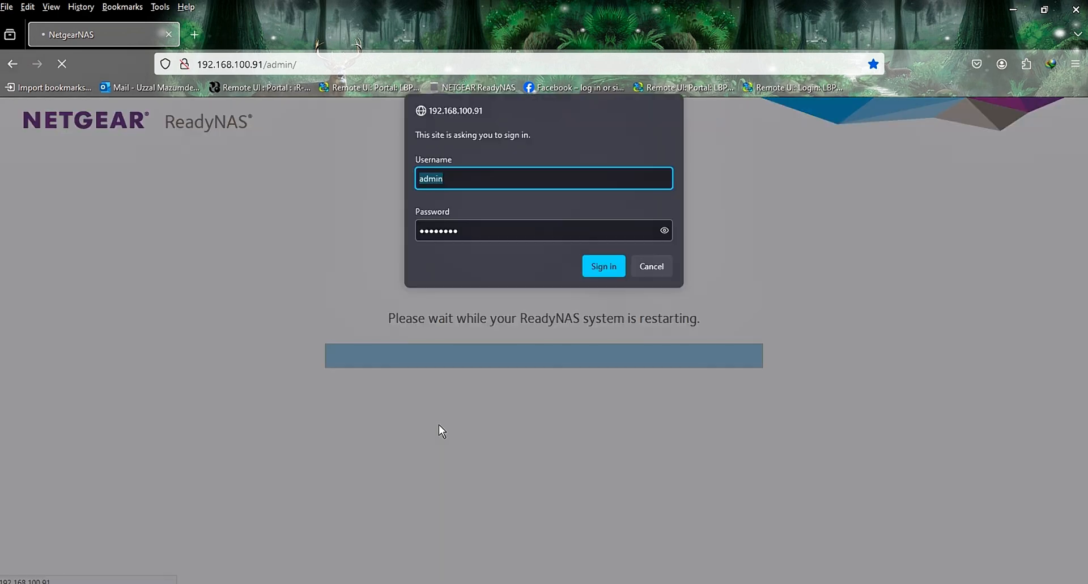
Step: Sign back in to the ReadyNAS admin page with the prefilled administrator credentials and show the user accounts
key(Return)
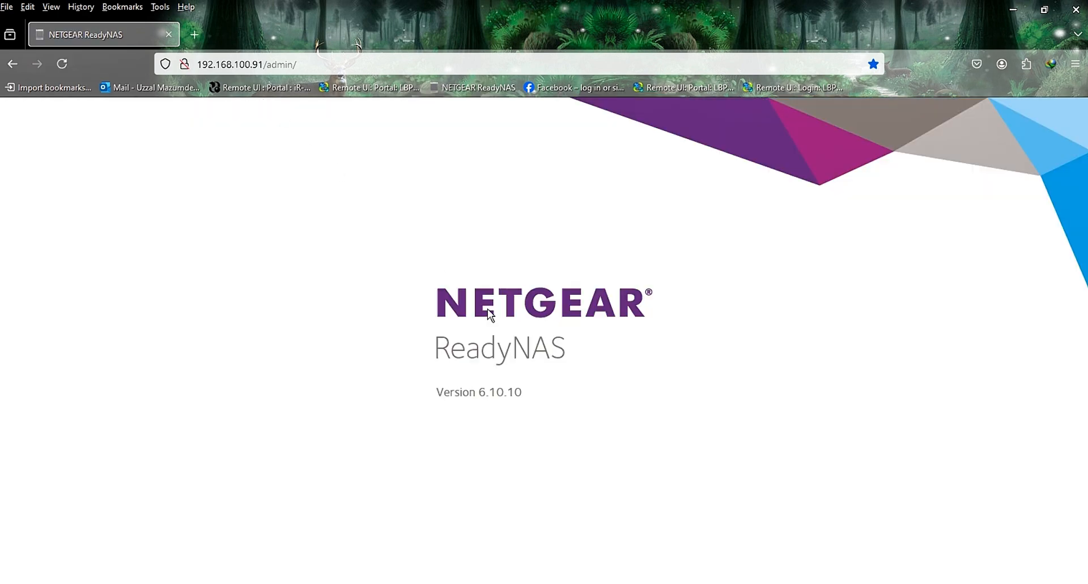
click(219, 172)
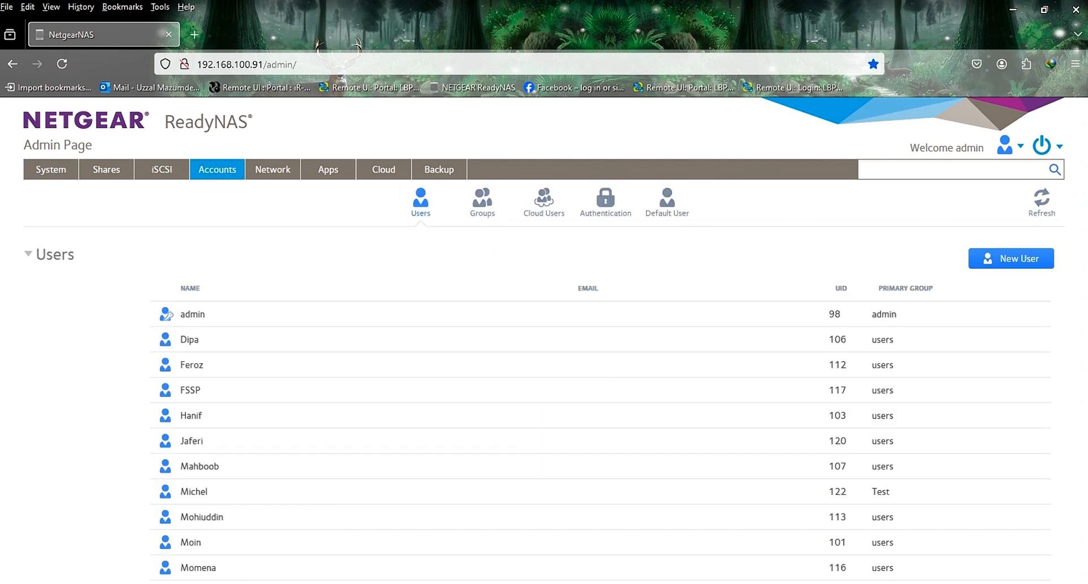
Step: Reopen the NAS network location \\192.168.100.91 through the Windows Run dialog and maximize its window
key(super)
text(ru)
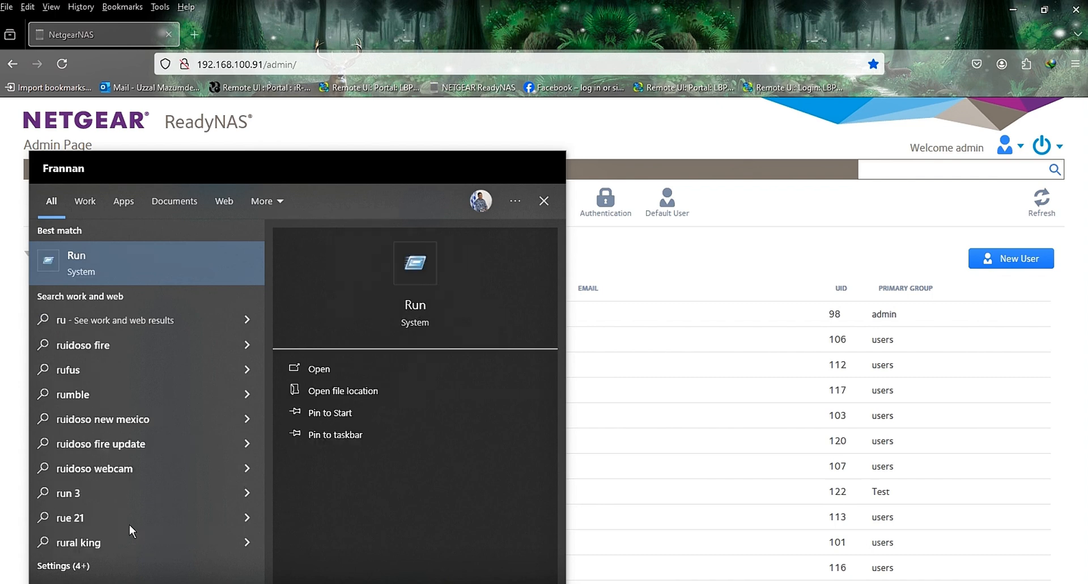
click(130, 268)
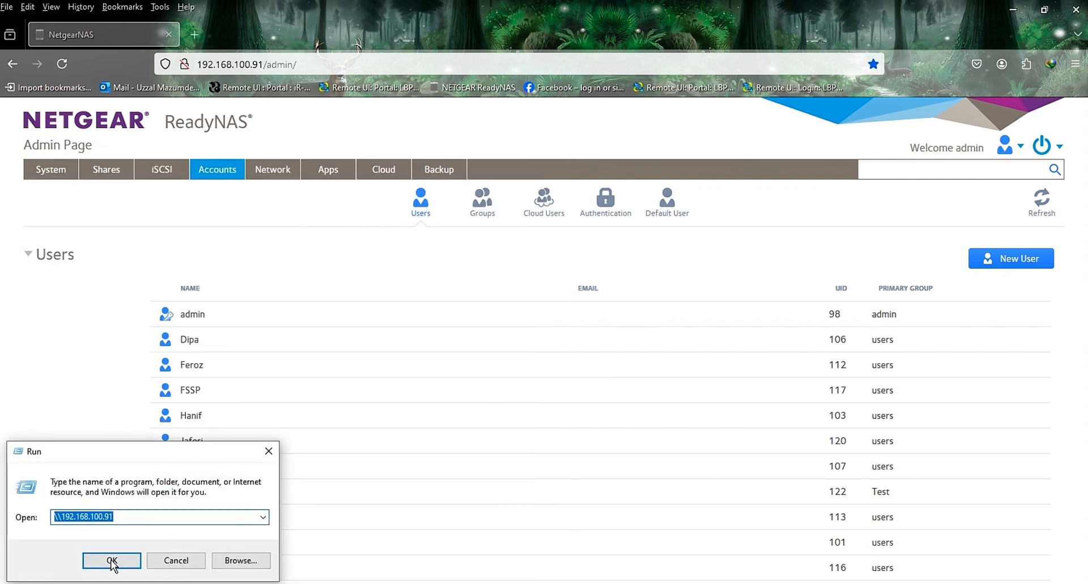
click(138, 520)
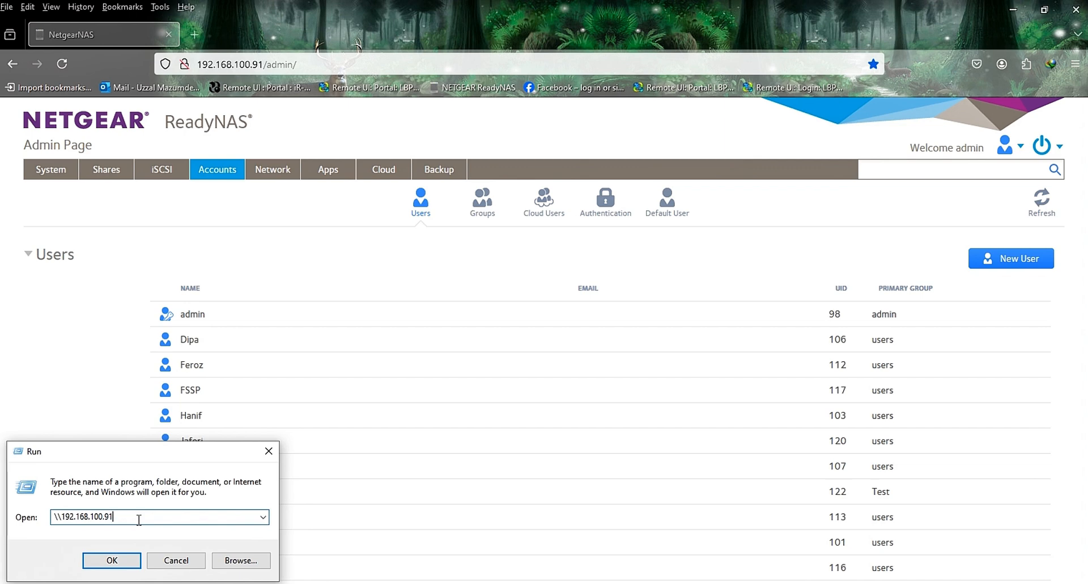
click(113, 561)
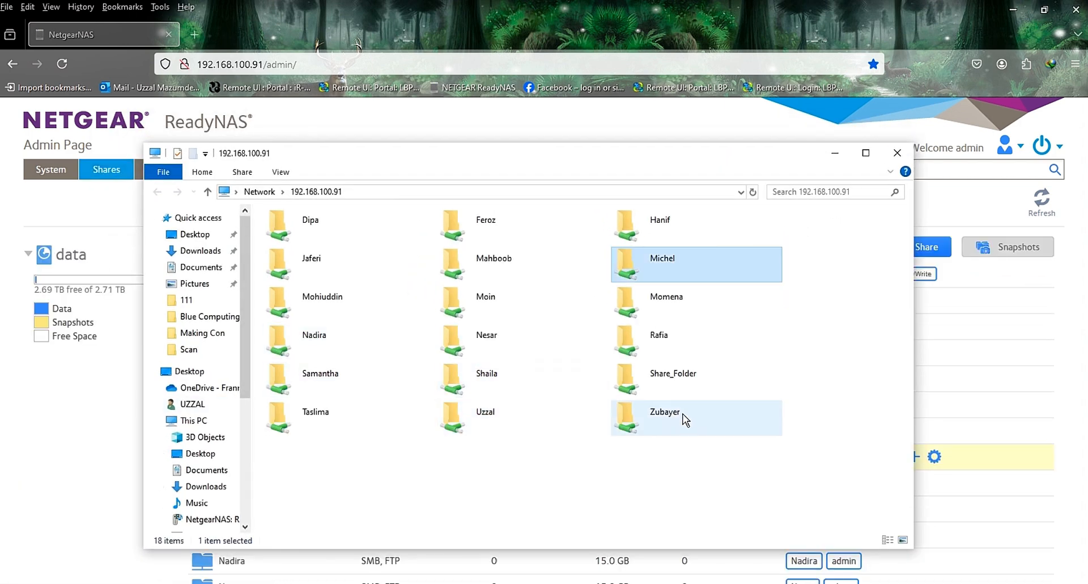
click(865, 152)
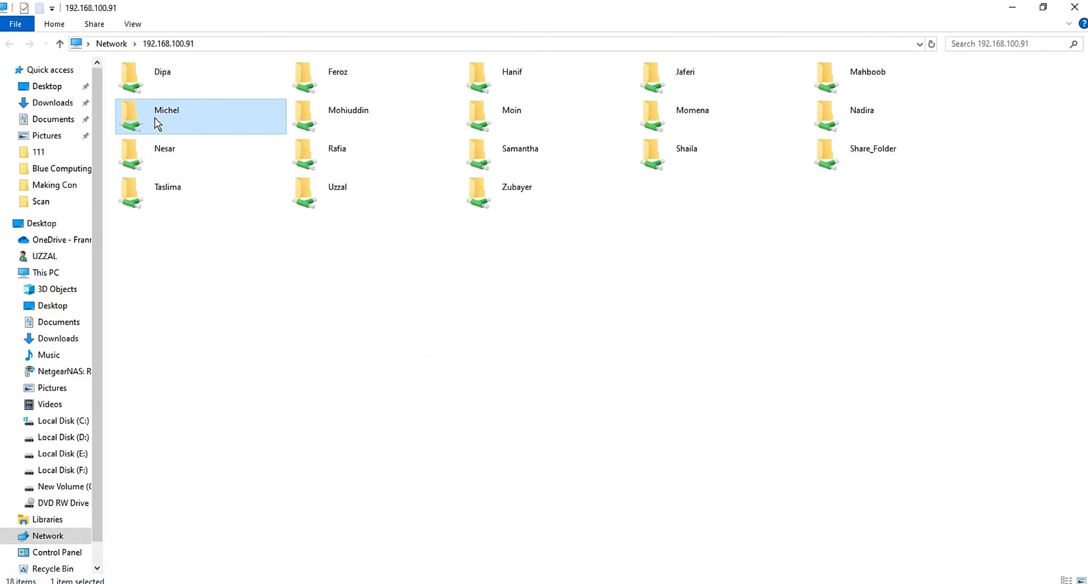
Step: Create a folder with the default name inside the restricted user's own share, and return to the list of NAS shares
double_click(179, 120)
click(179, 120)
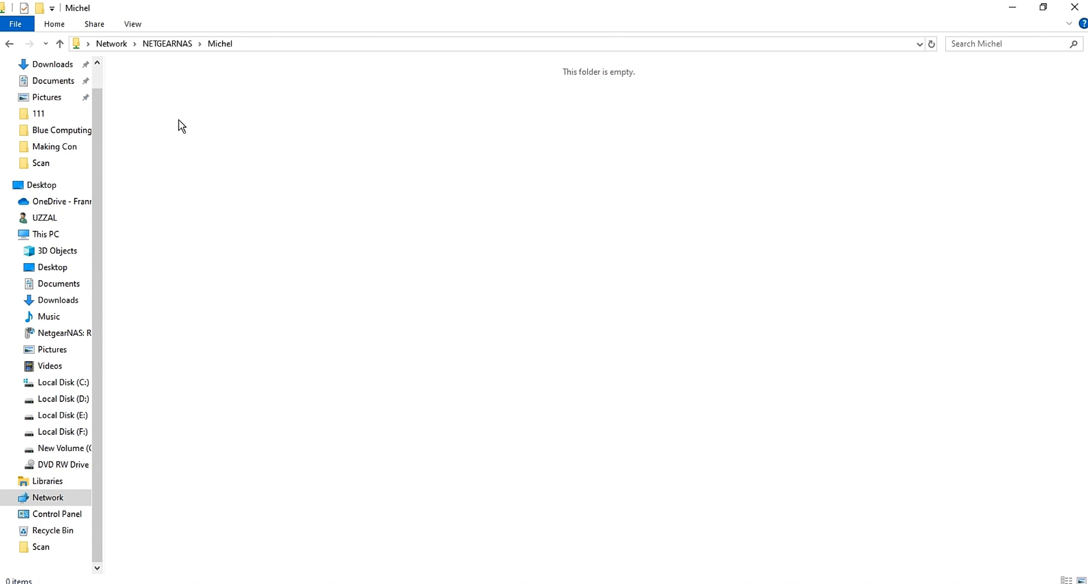
right_click(178, 120)
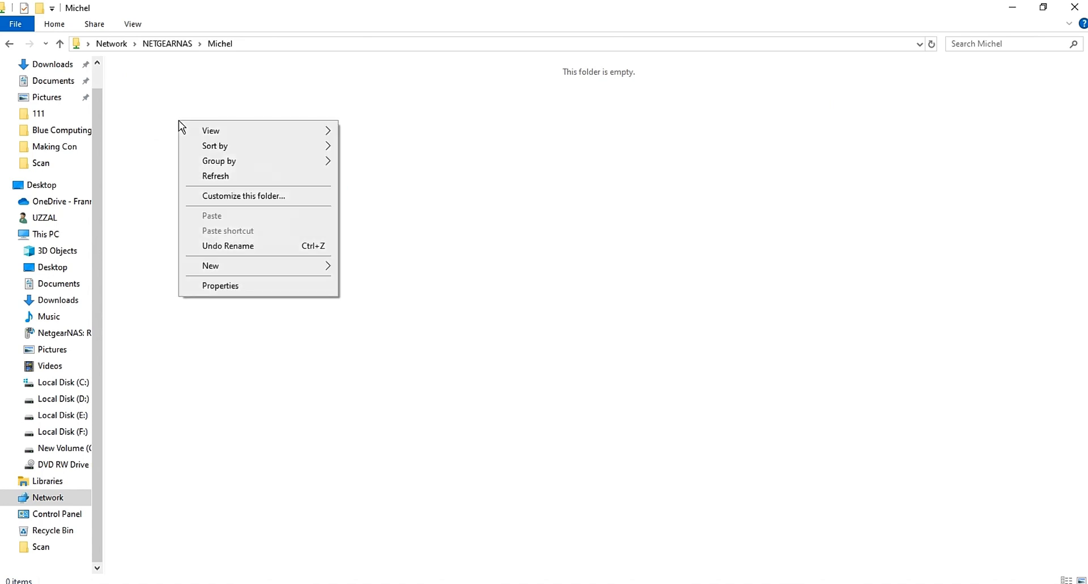
mouse_move(234, 271)
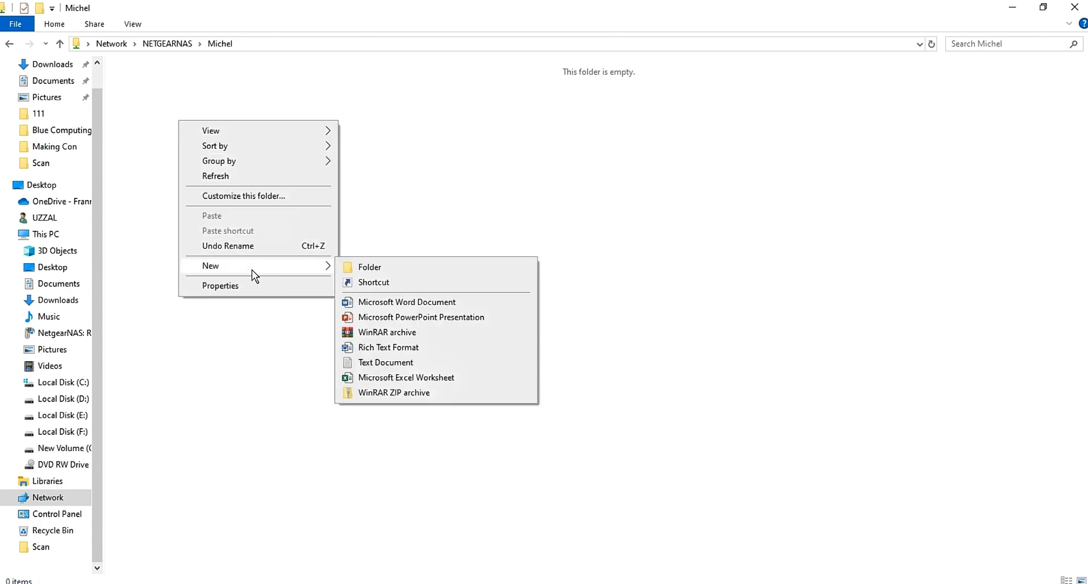
click(399, 268)
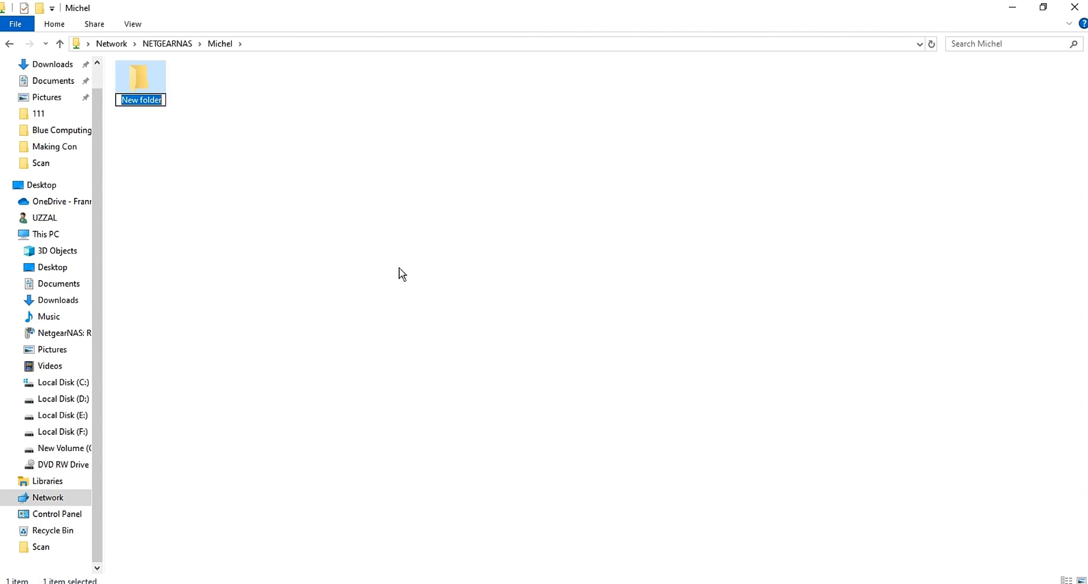
click(336, 209)
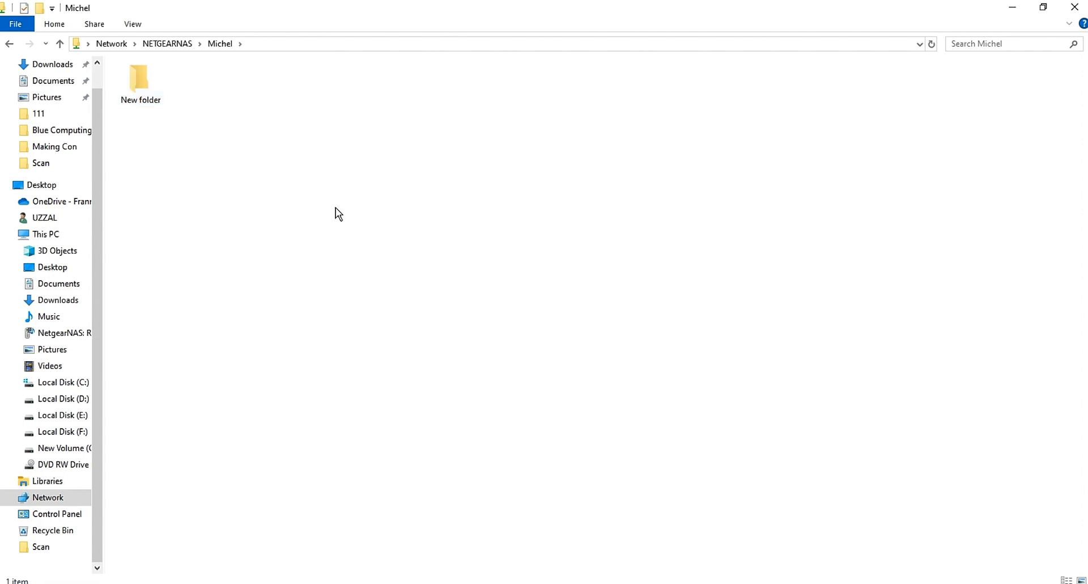
click(61, 43)
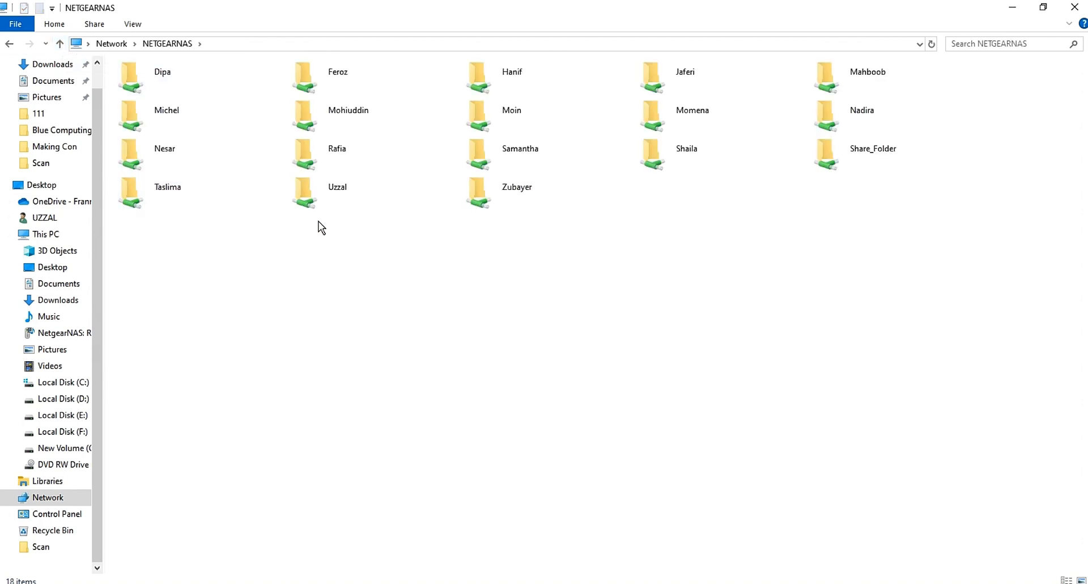